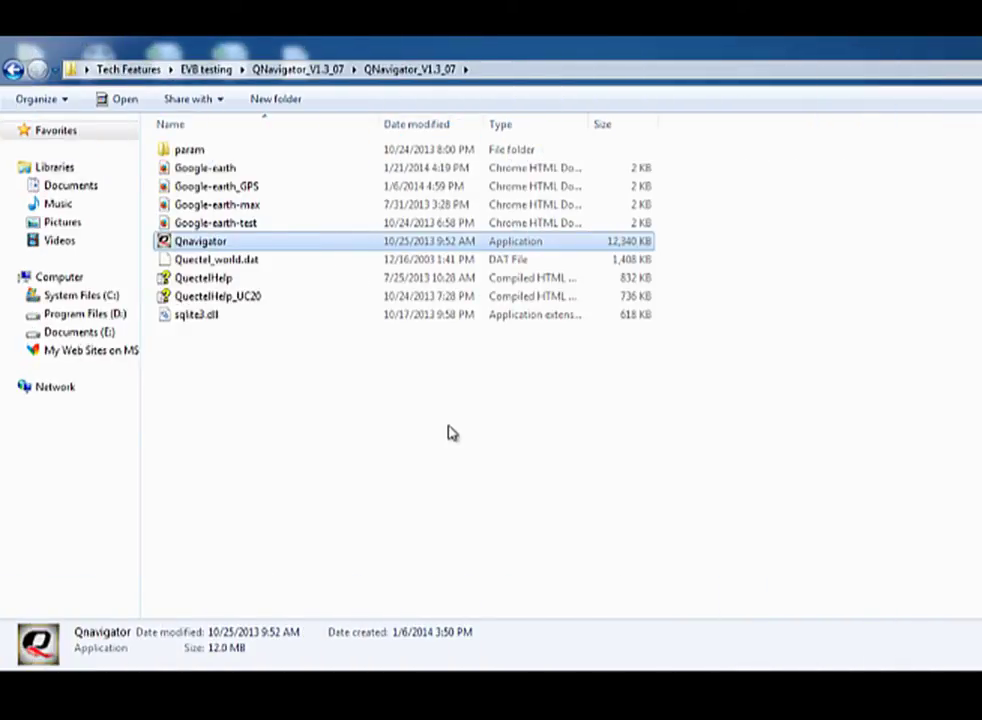
Step: Launch Qnavigator from the QNavigator_V1.3_07 folder and proceed with UMTS/HSPA as the module type
{"action": "double_click", "coordinate": [338, 244]}
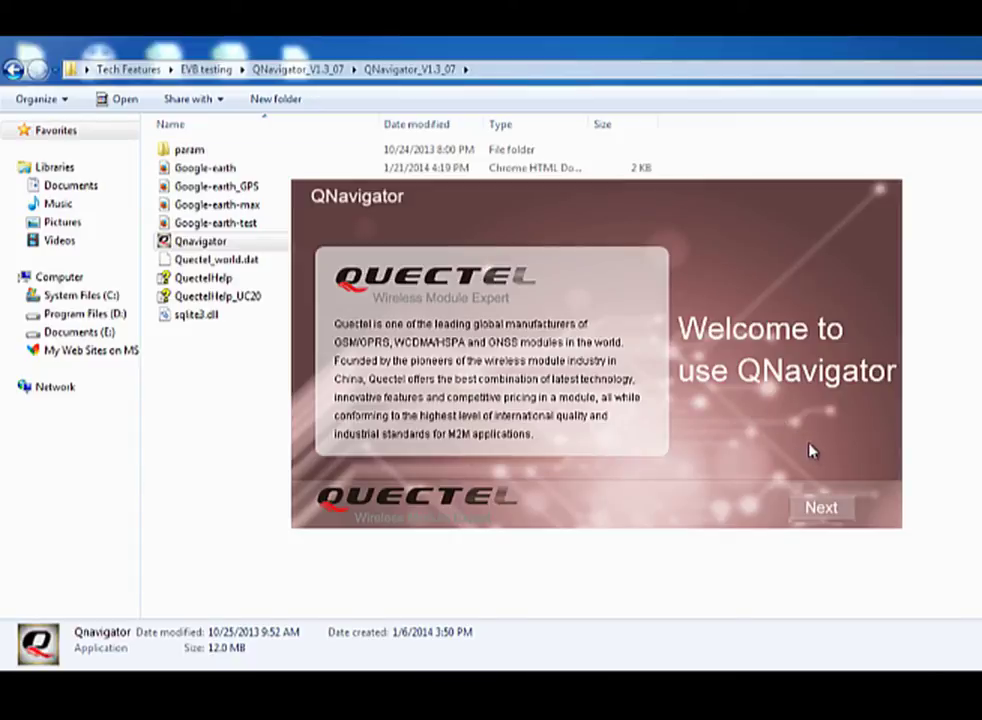
{"action": "left_click", "coordinate": [818, 507]}
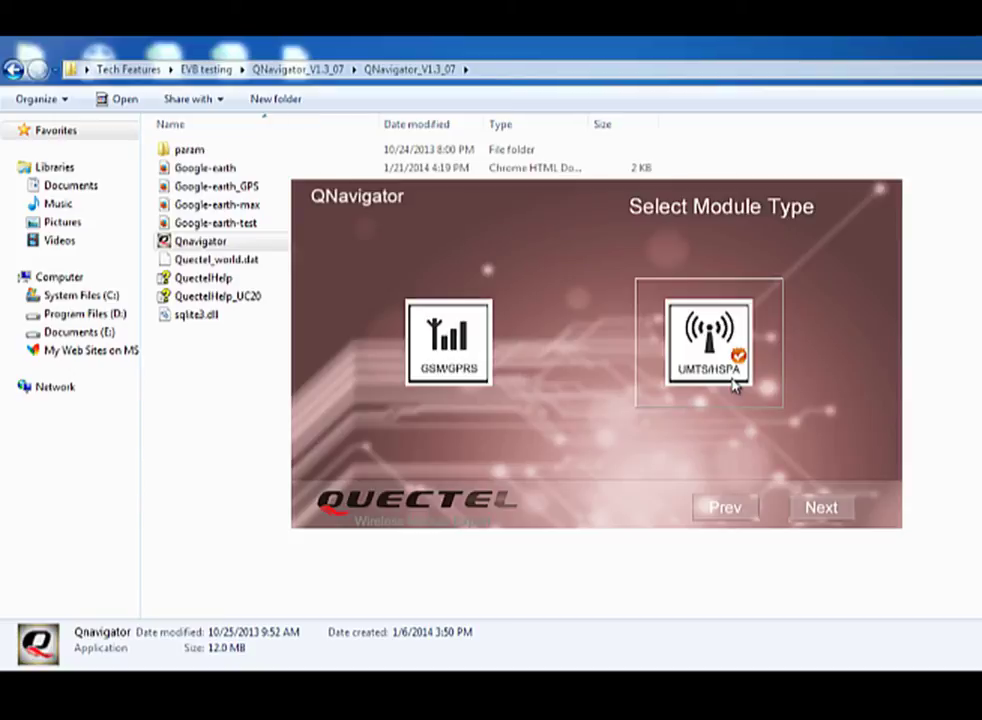
{"action": "left_click", "coordinate": [812, 510]}
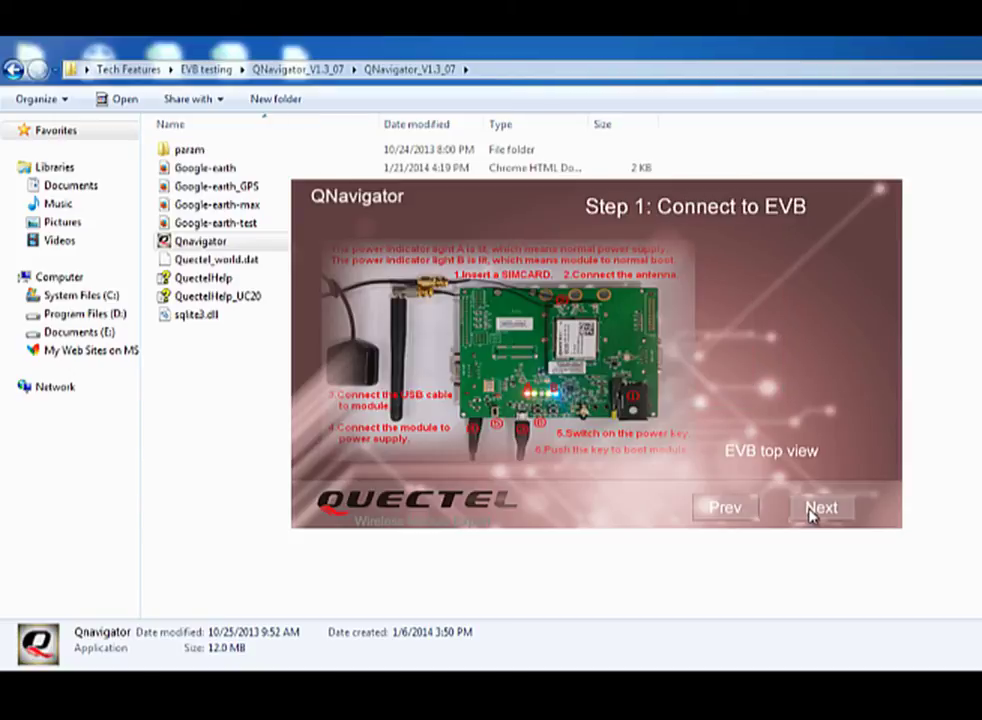
Step: Page through the setup guide's port number, serial port and module connection instructions, then back through the earlier pages
{"action": "left_click", "coordinate": [812, 510]}
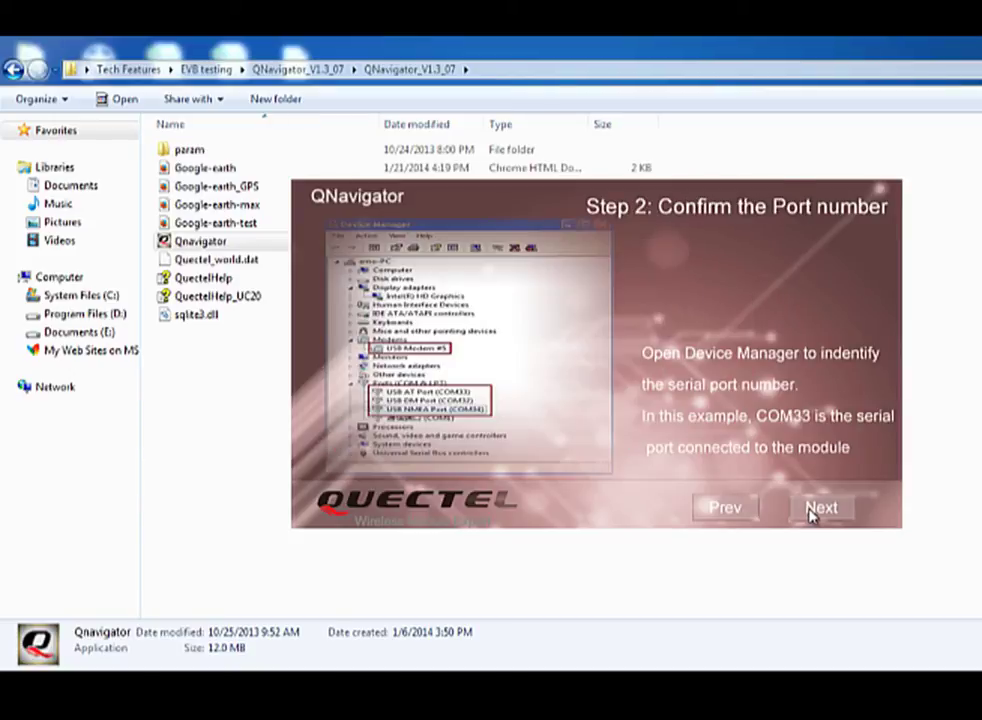
{"action": "left_click", "coordinate": [812, 511]}
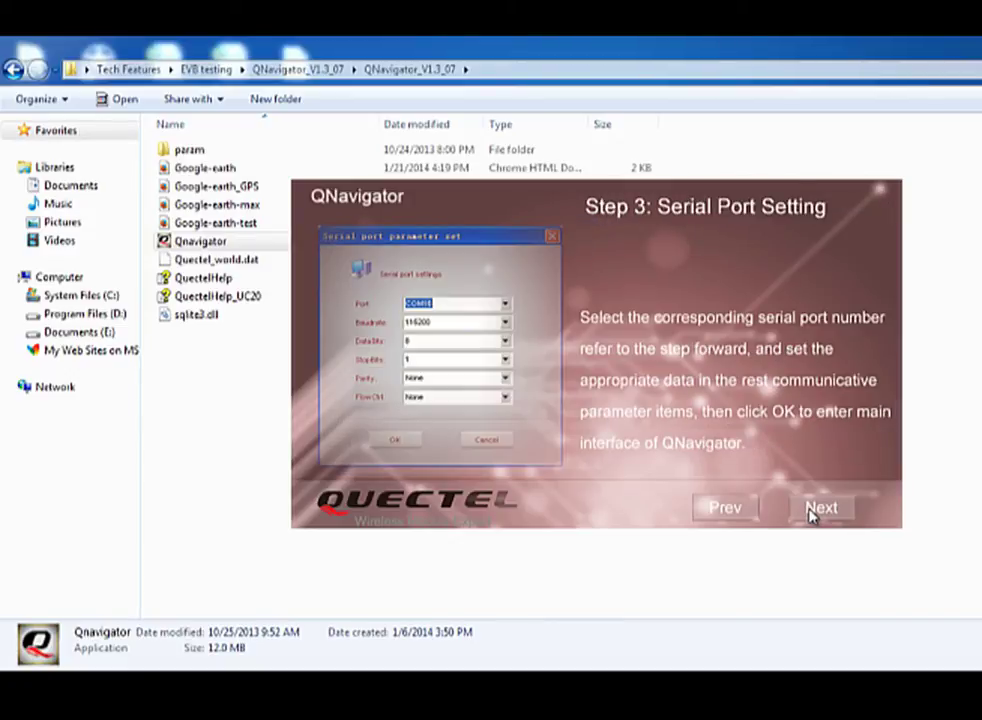
{"action": "left_click", "coordinate": [812, 511]}
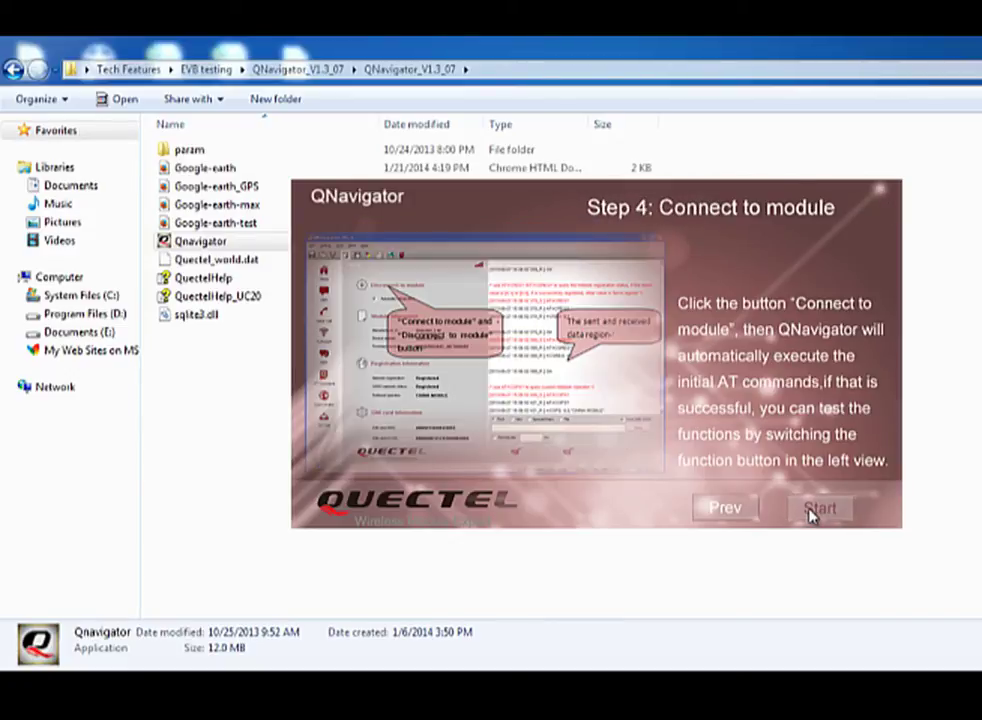
{"action": "left_click", "coordinate": [729, 512]}
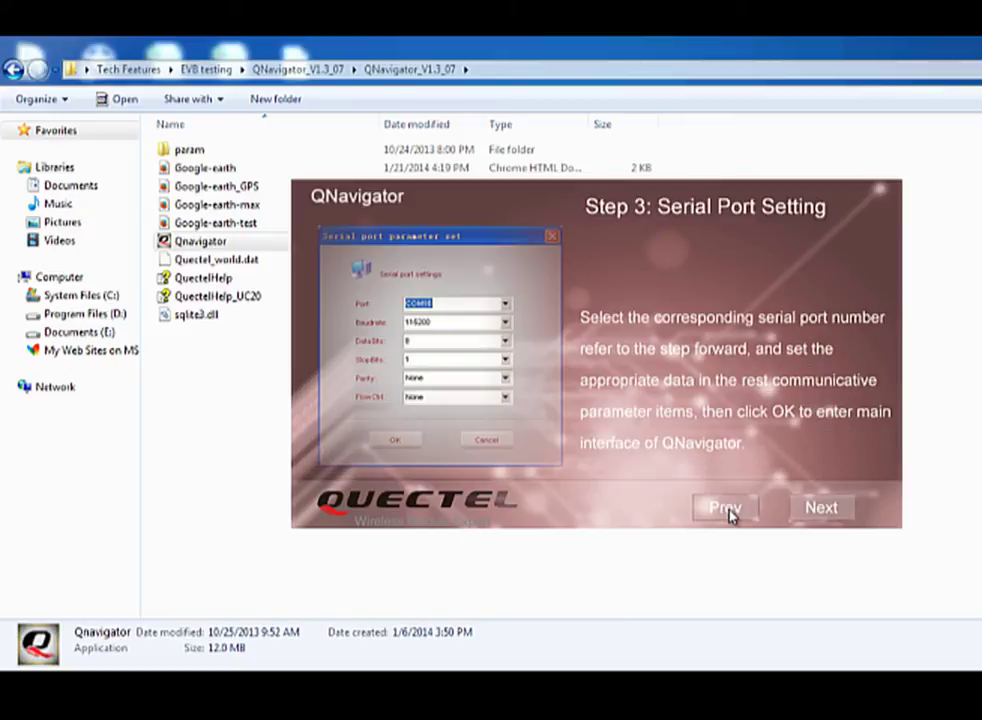
{"action": "left_click", "coordinate": [729, 512]}
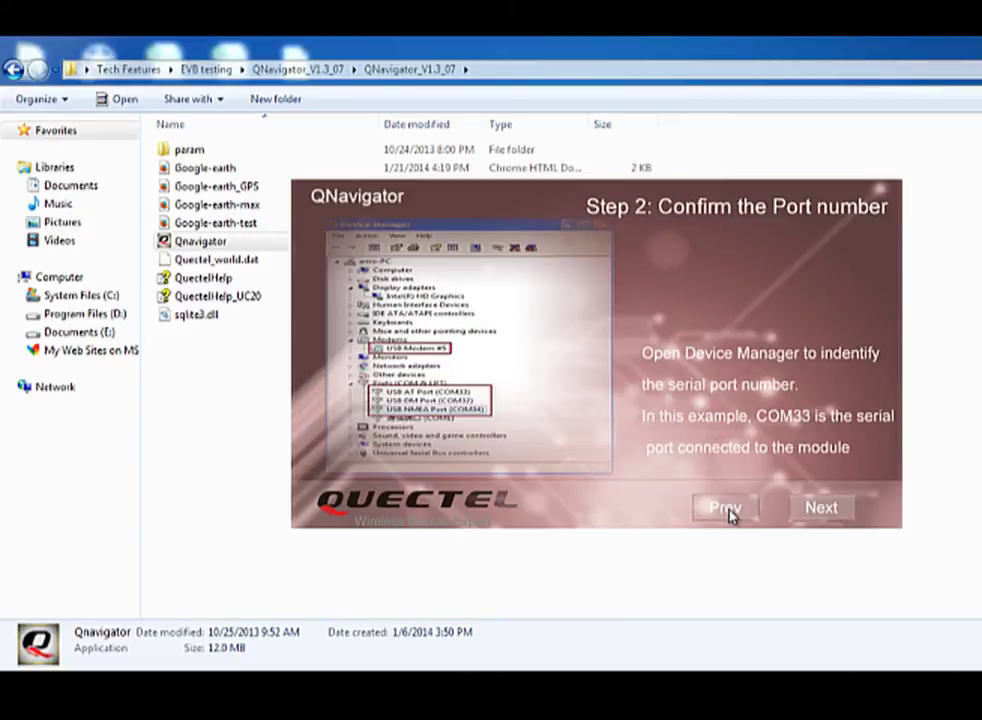
{"action": "left_click", "coordinate": [729, 512]}
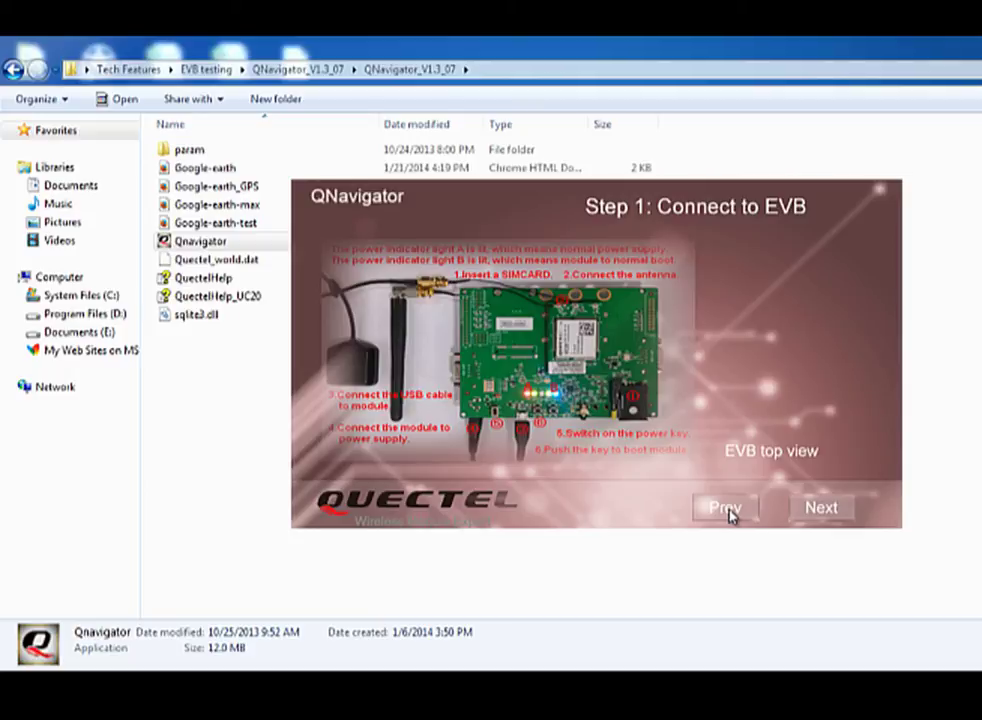
{"action": "left_click", "coordinate": [729, 512]}
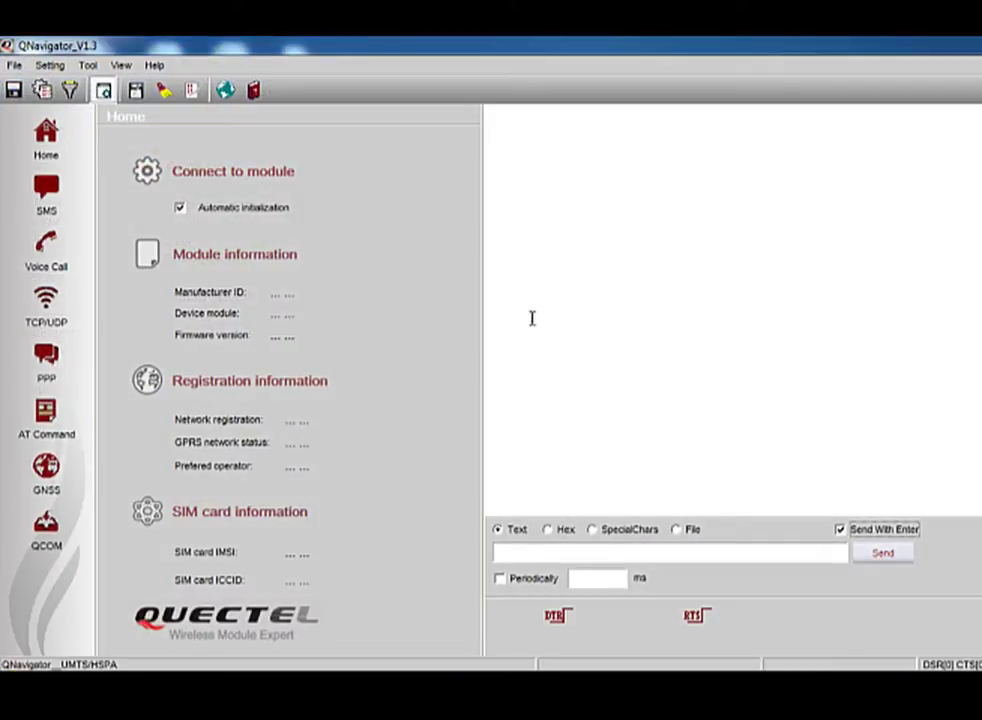
Step: Set the serial port to COM15 and apply the serial port parameters
{"action": "left_click", "coordinate": [69, 91]}
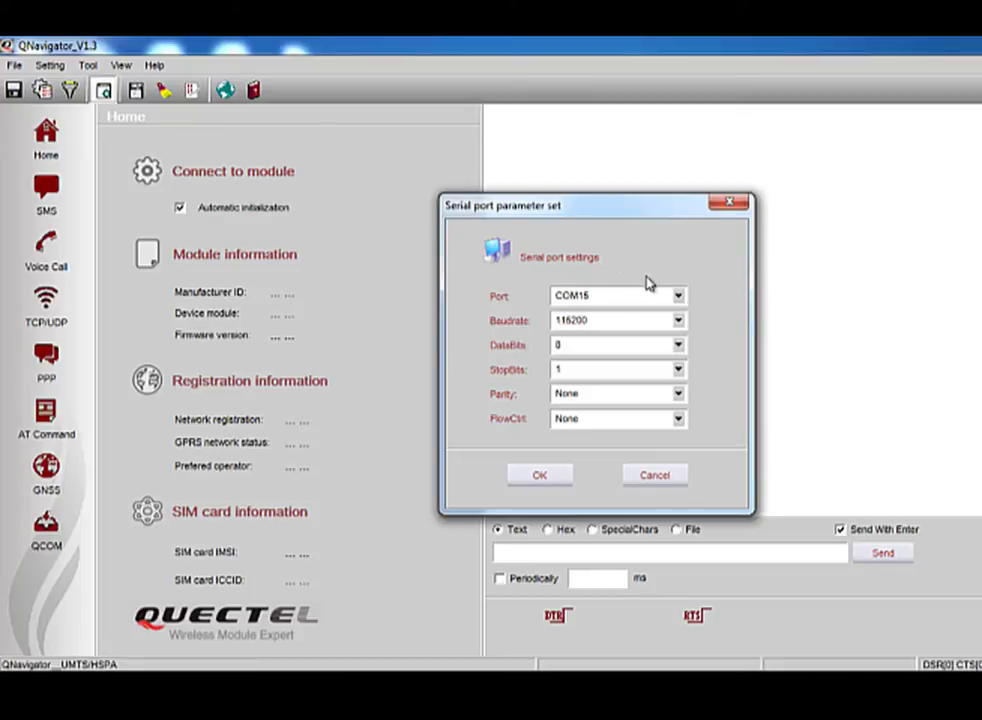
{"action": "left_click", "coordinate": [678, 298]}
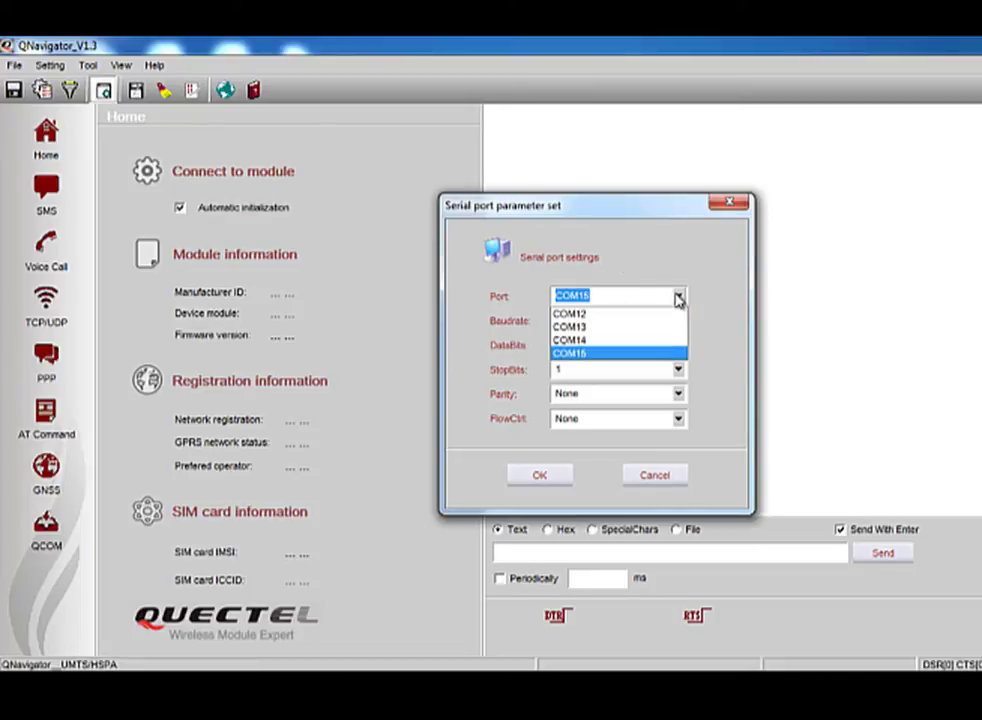
{"action": "left_click", "coordinate": [612, 354]}
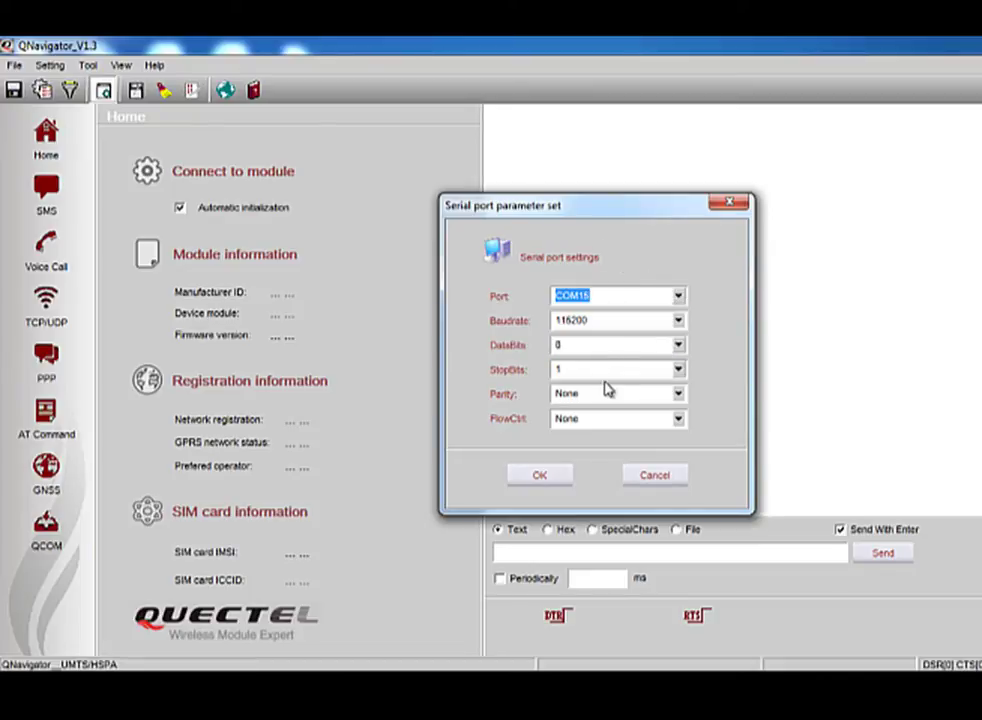
{"action": "left_click", "coordinate": [554, 474]}
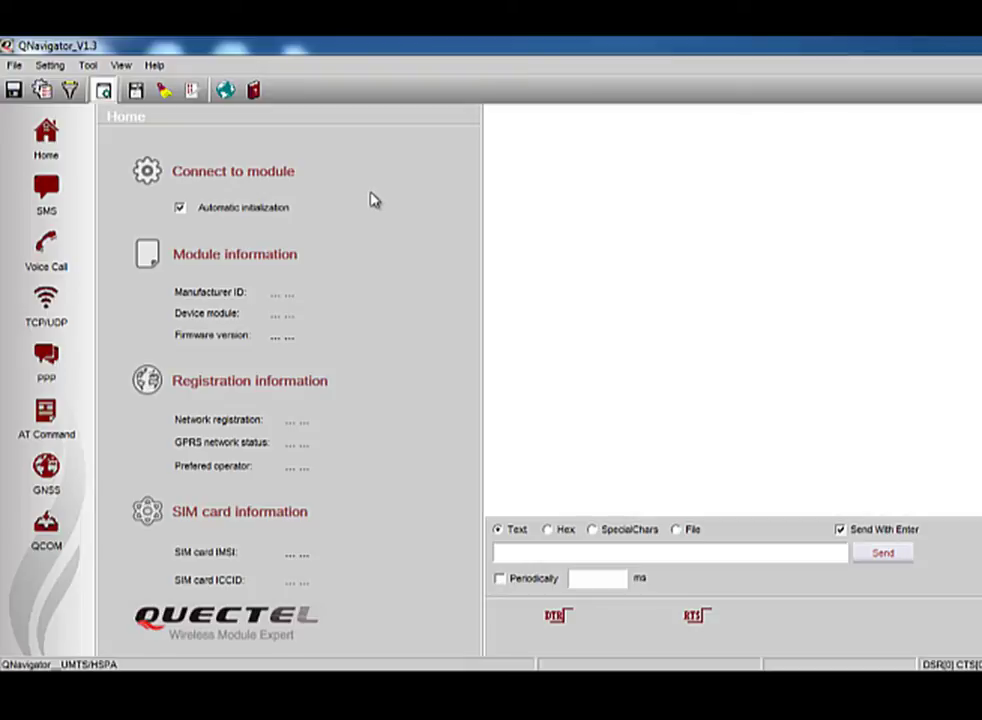
Step: Connect to the module with automatic initialization enabled
{"action": "left_click", "coordinate": [210, 210]}
{"action": "left_click", "coordinate": [210, 210]}
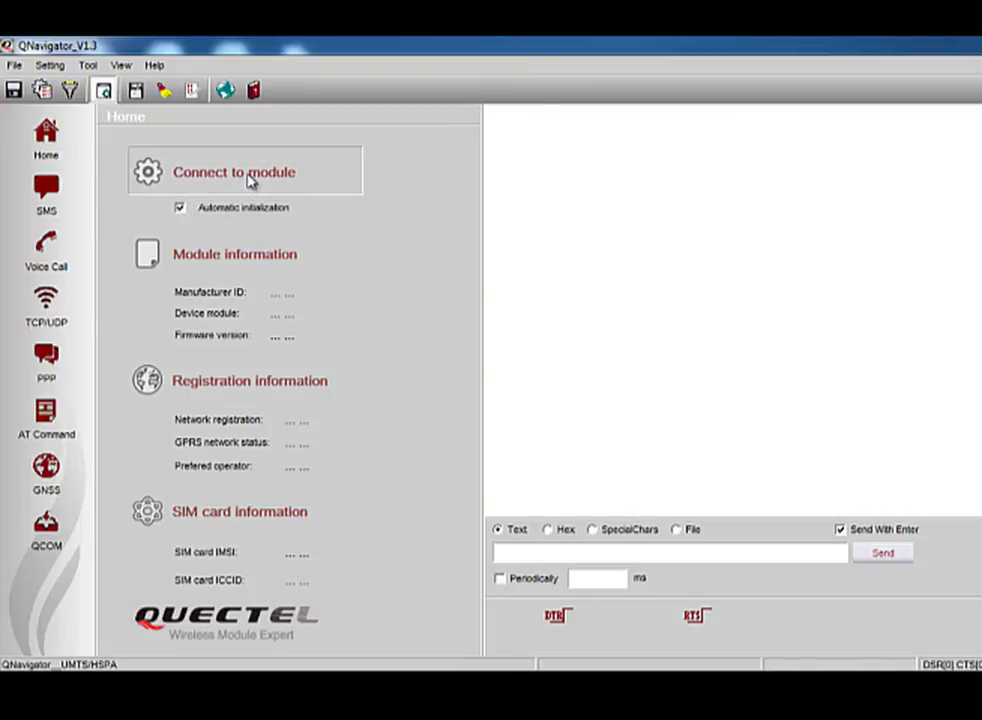
{"action": "left_click", "coordinate": [250, 178]}
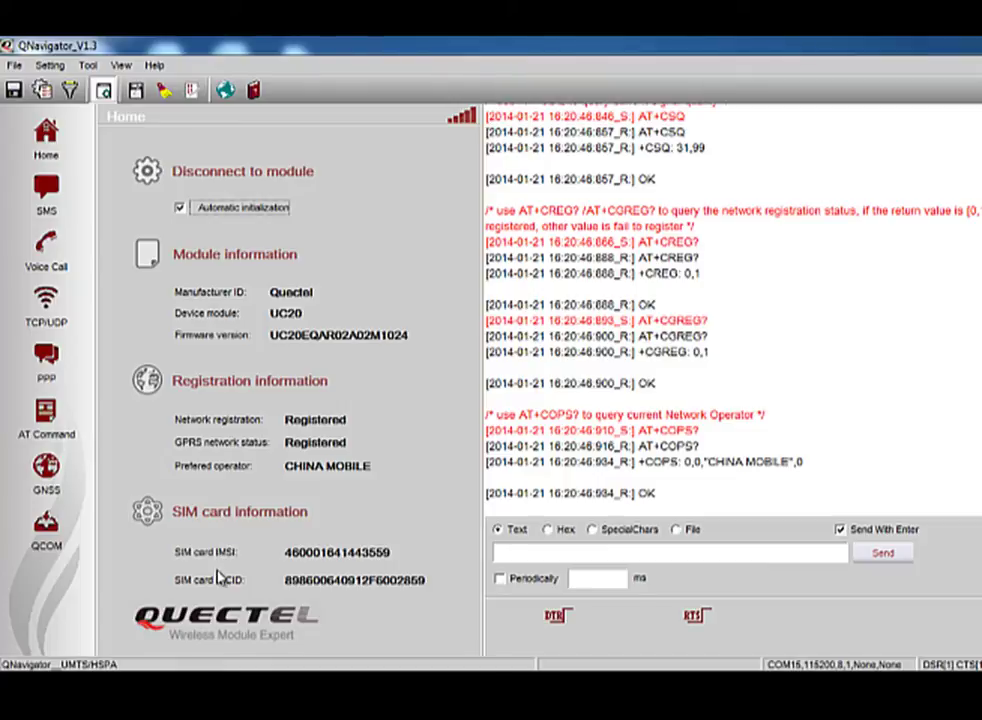
Step: Query the module, registration and SIM card information and examine the AT command responses in the log
{"action": "left_click", "coordinate": [270, 266]}
{"action": "left_click", "coordinate": [263, 388]}
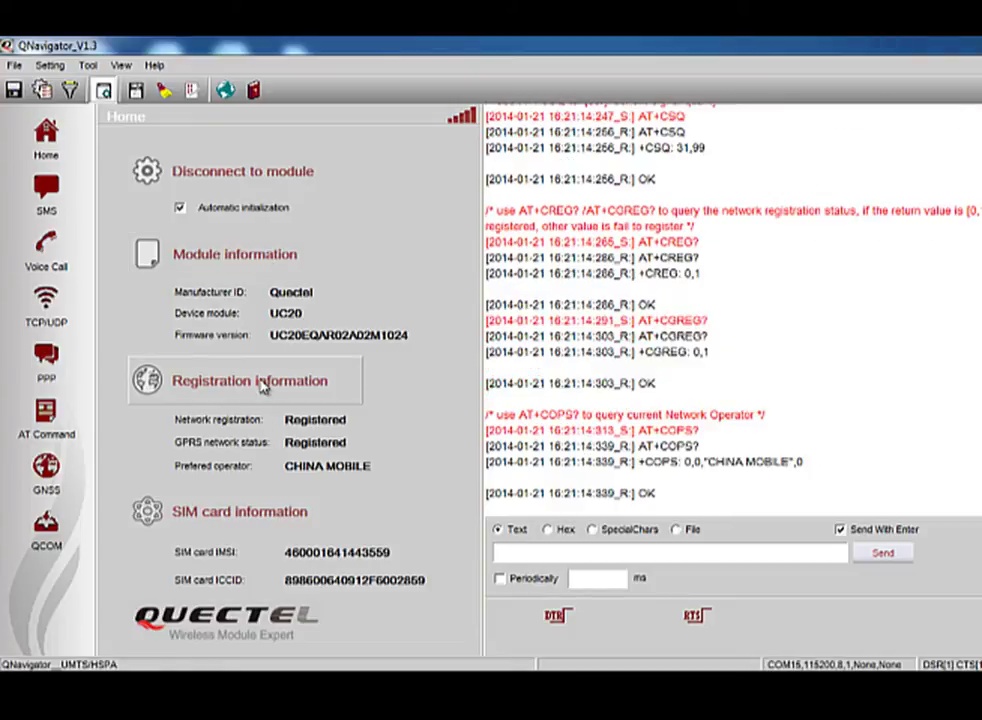
{"action": "left_click", "coordinate": [258, 528]}
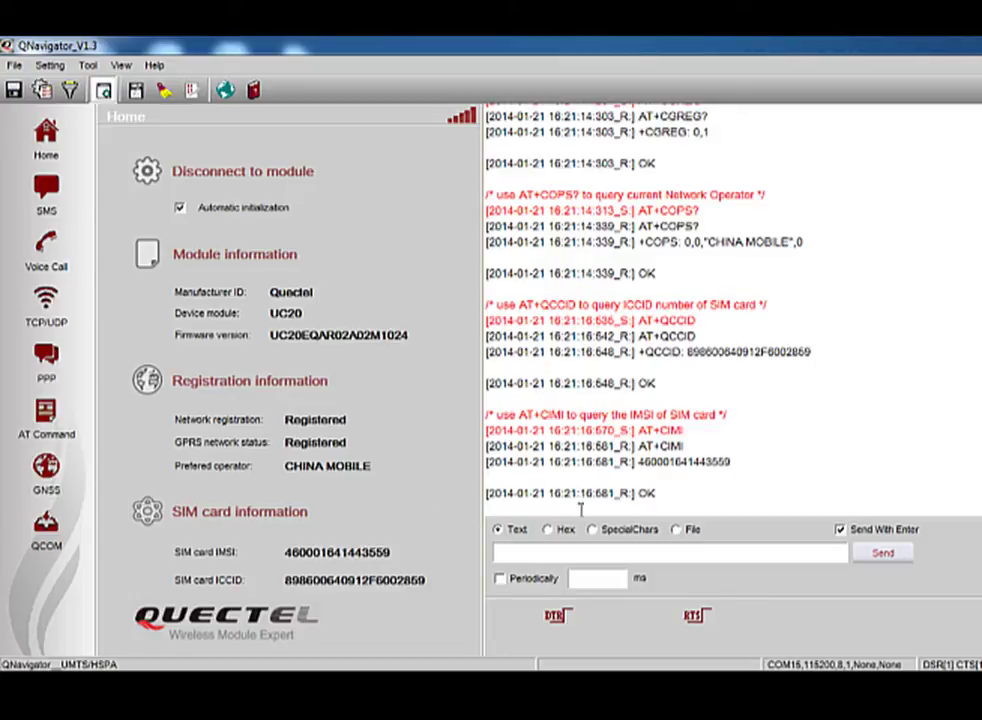
{"action": "left_click_drag", "start_coordinate": [726, 500], "coordinate": [752, 277]}
{"action": "left_click", "coordinate": [778, 282]}
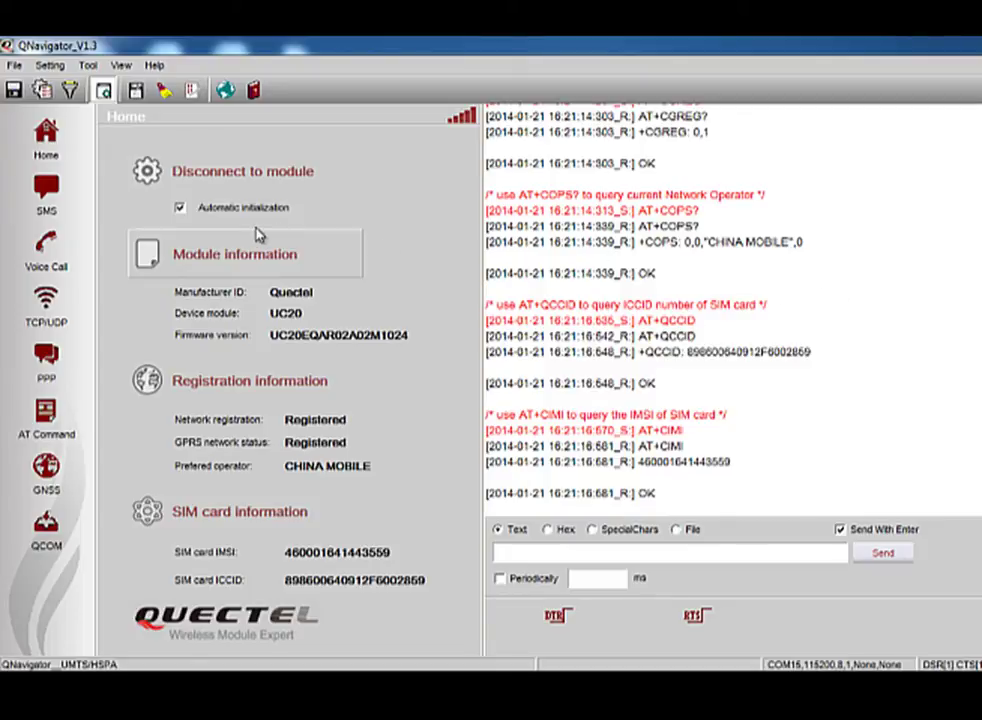
Step: Open the SMS function and keep the prefilled receiver with GSM as the message type
{"action": "left_click", "coordinate": [46, 190]}
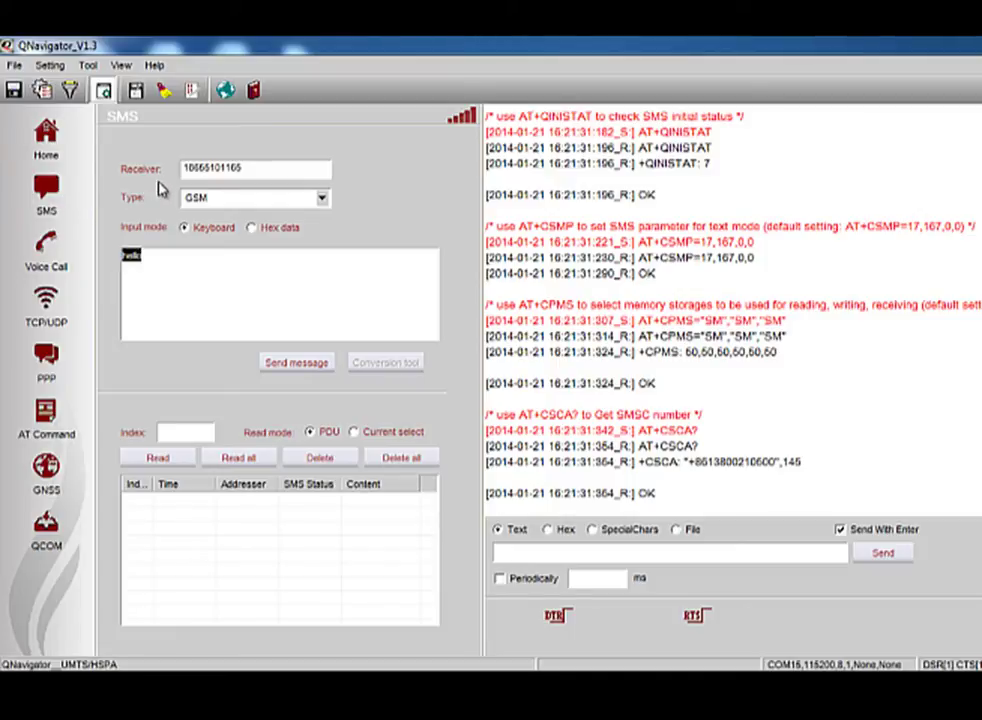
{"action": "left_click_drag", "start_coordinate": [263, 169], "coordinate": [173, 167]}
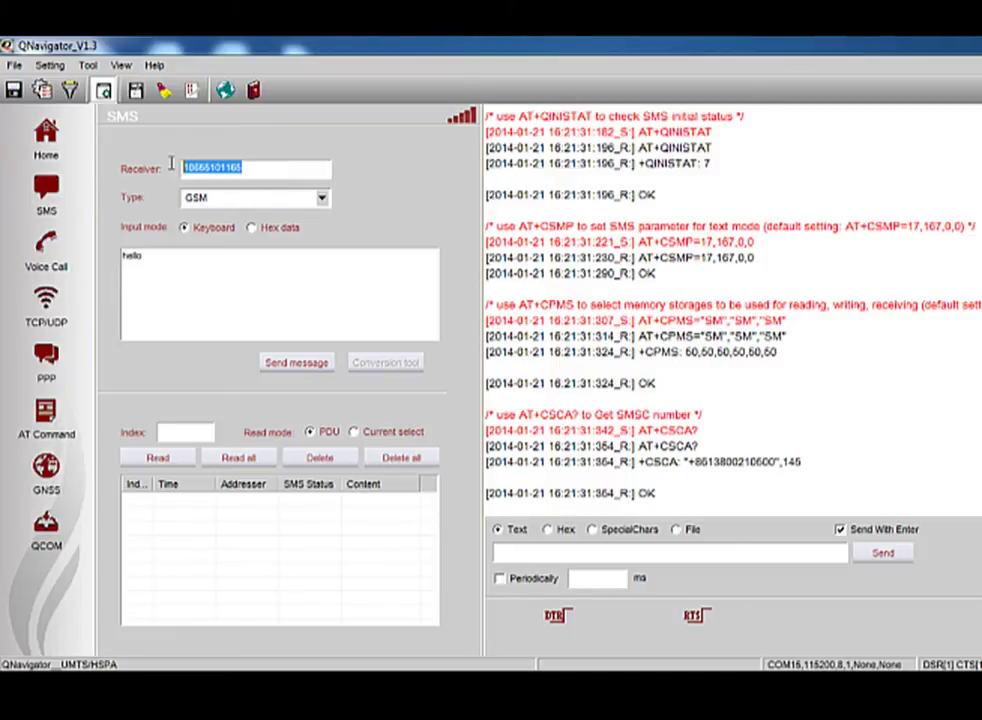
{"action": "left_click", "coordinate": [276, 167]}
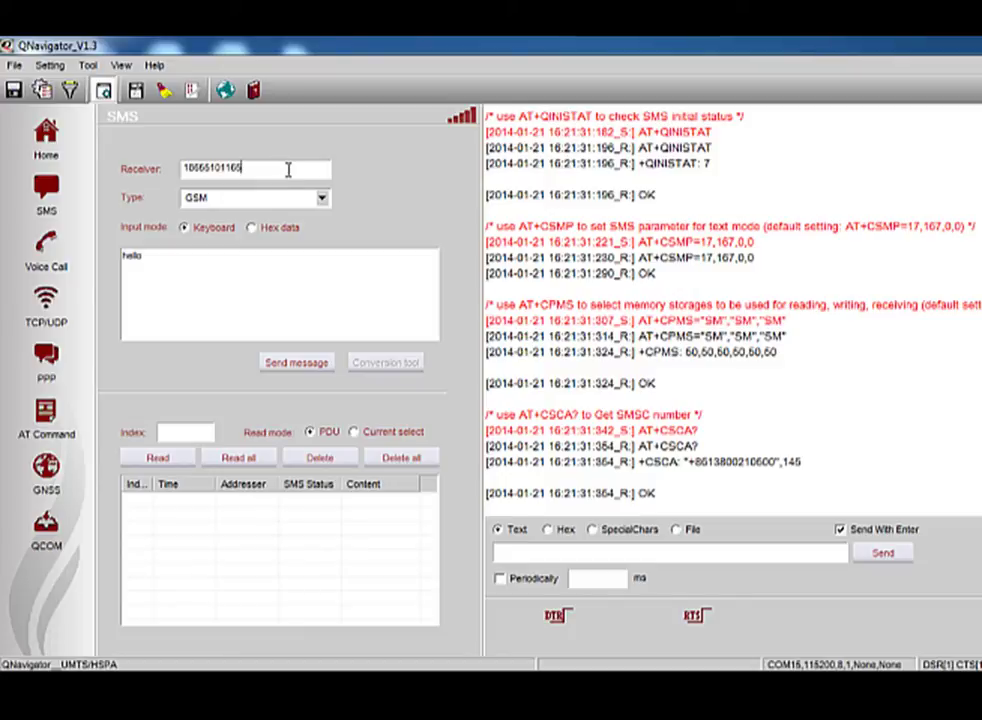
{"action": "left_click", "coordinate": [321, 199]}
{"action": "left_click", "coordinate": [322, 203]}
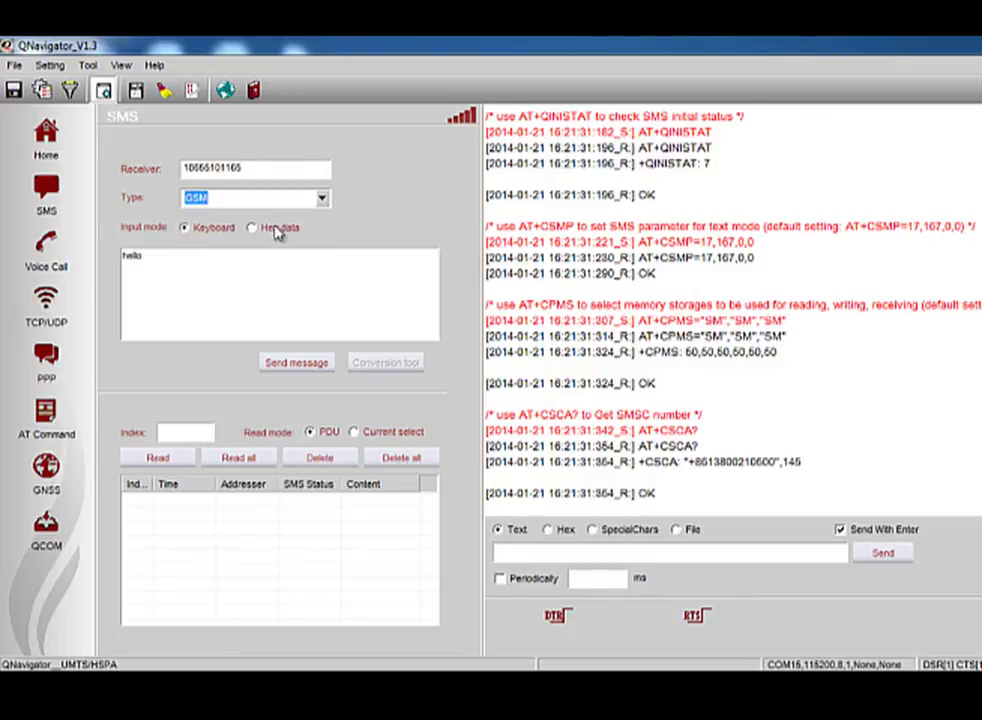
Step: Extend the SMS text to "hello123", send the message and check the send commands in the log
{"action": "left_click", "coordinate": [246, 256]}
{"action": "type", "text": "123"}
{"action": "left_click", "coordinate": [285, 367]}
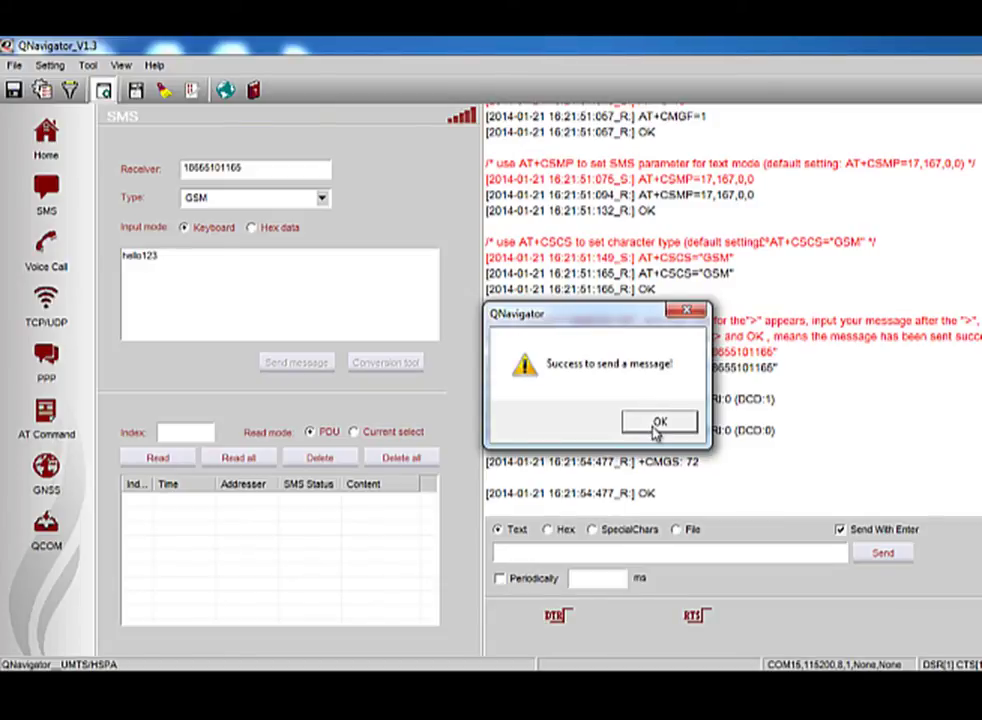
{"action": "left_click", "coordinate": [659, 424]}
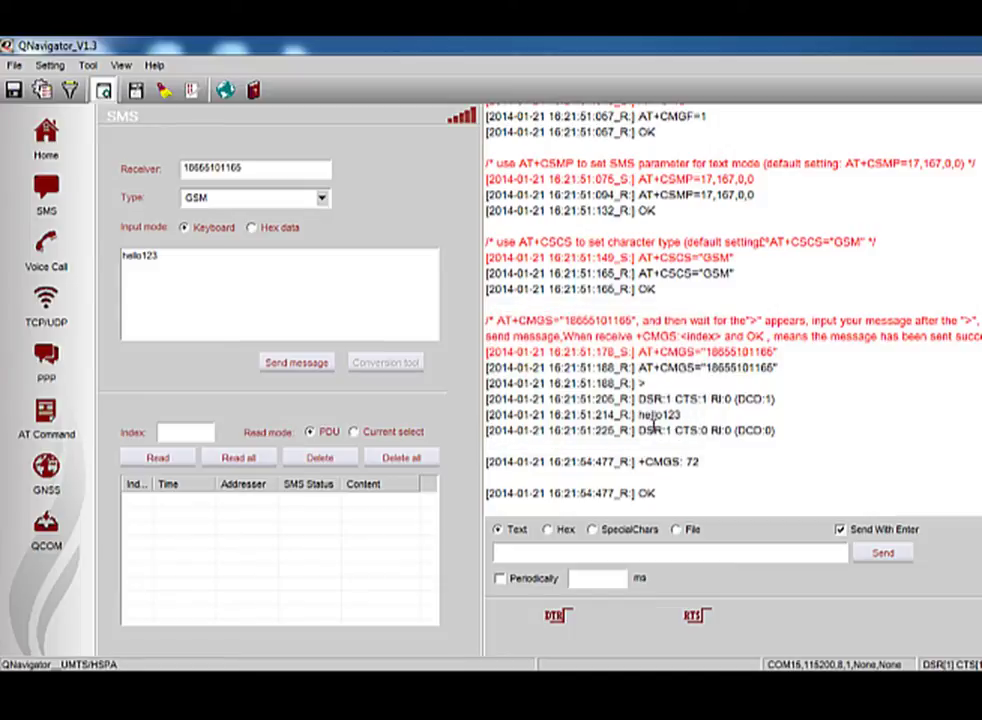
{"action": "left_click", "coordinate": [747, 476]}
{"action": "mouse_move", "coordinate": [620, 367]}
{"action": "left_mouse_down"}
{"action": "mouse_move", "coordinate": [632, 367]}
{"action": "mouse_move", "coordinate": [628, 352]}
{"action": "left_mouse_up"}
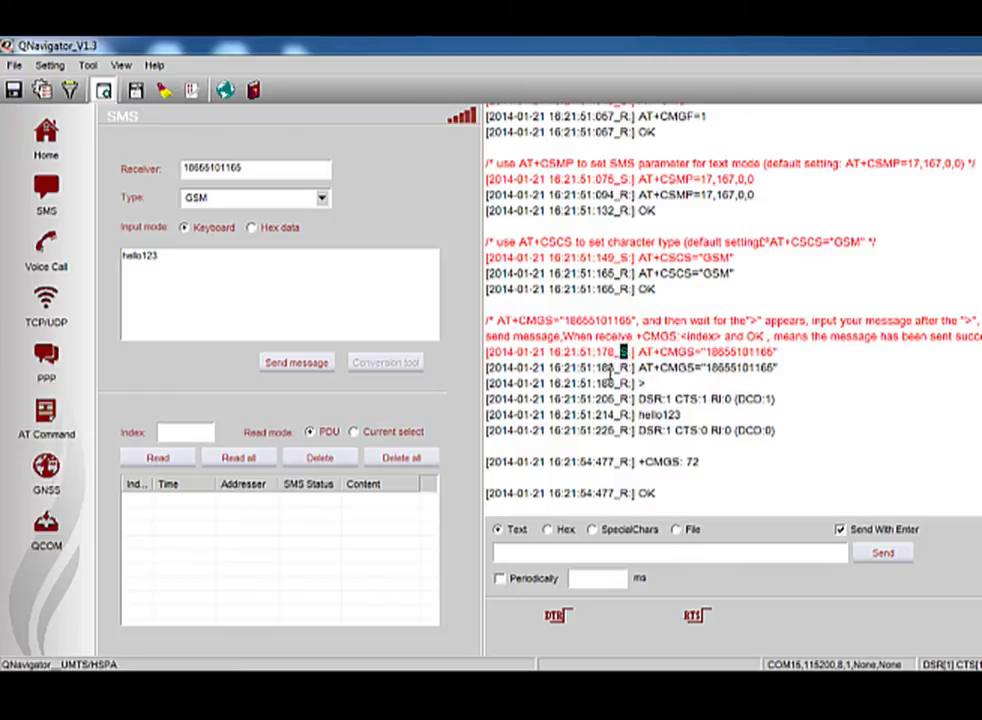
Step: Open the Voice Call function
{"action": "left_click", "coordinate": [58, 243]}
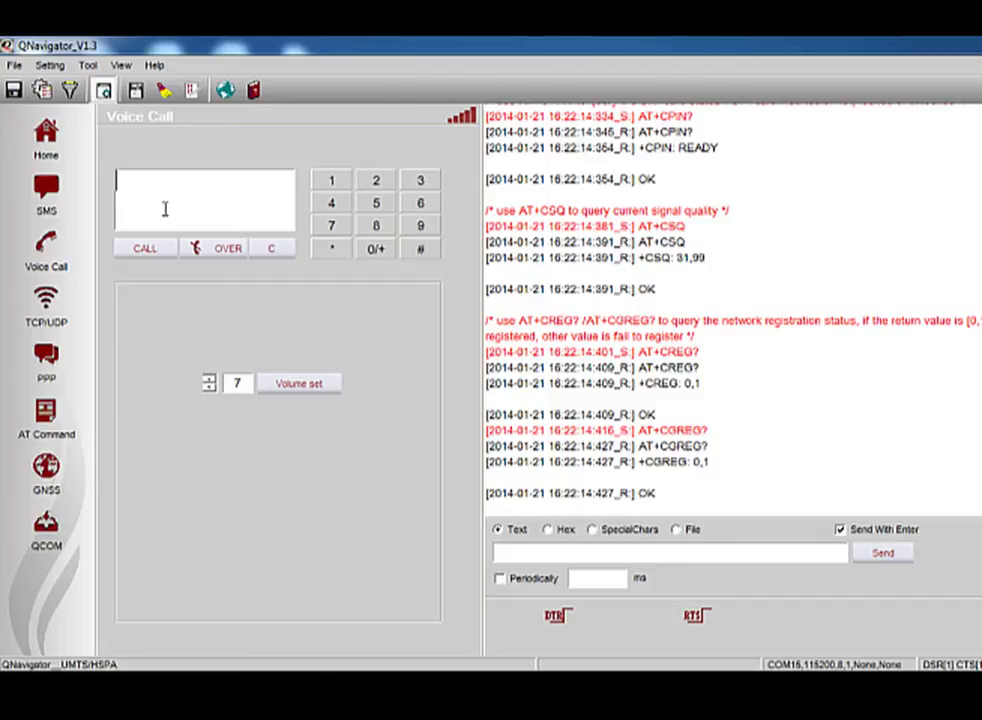
{"action": "type", "text": "33552667"}
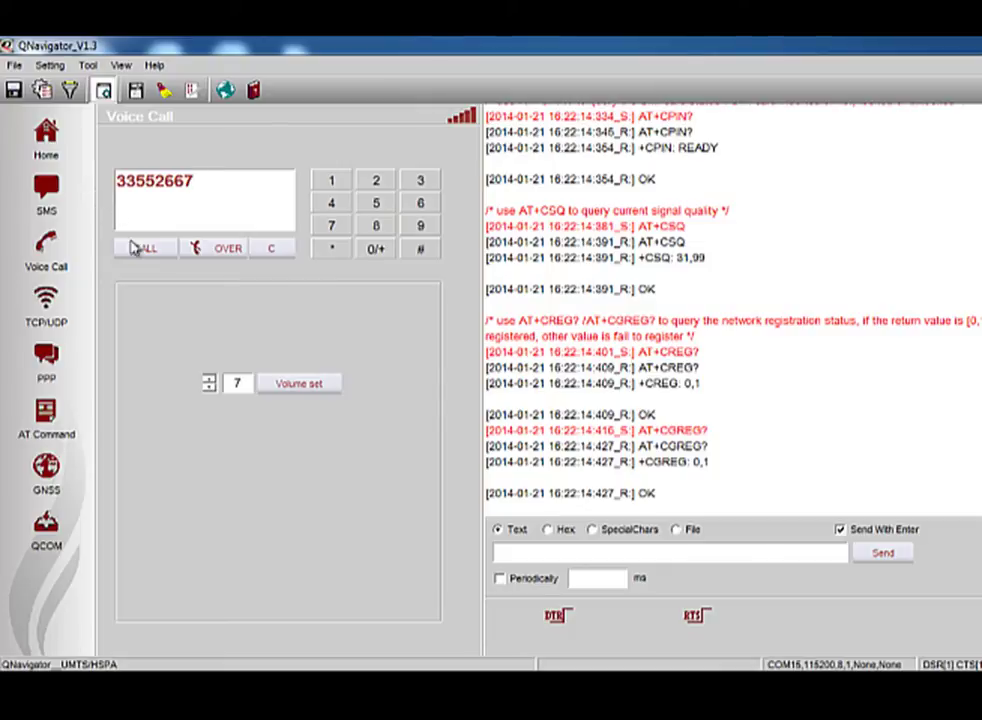
{"action": "left_click_drag", "start_coordinate": [219, 193], "coordinate": [100, 172]}
{"action": "key", "text": "BackSpace"}
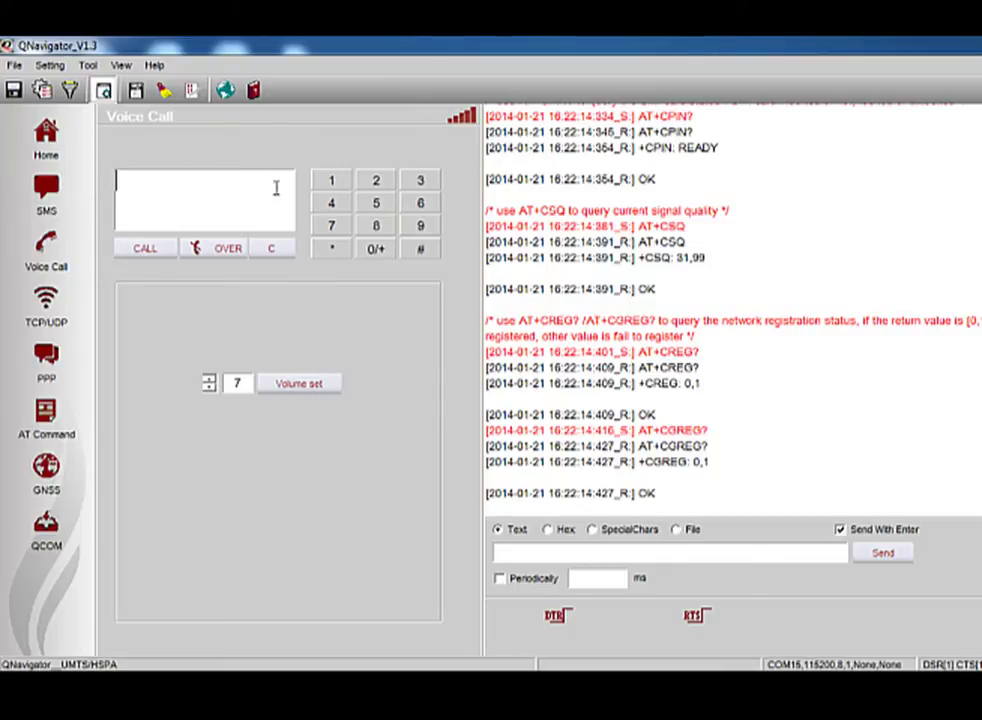
Step: Enter the network operator's service number with the on-screen keypad and place the voice call
{"action": "left_click", "coordinate": [336, 190]}
{"action": "left_click", "coordinate": [375, 250]}
{"action": "left_click", "coordinate": [375, 250]}
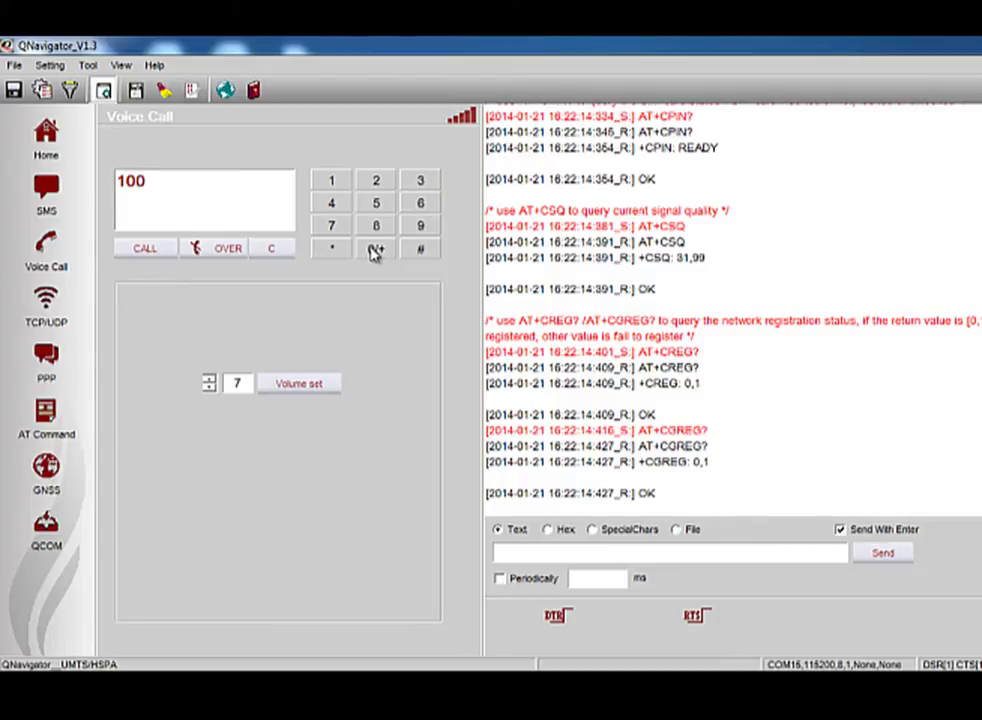
{"action": "left_click", "coordinate": [376, 229]}
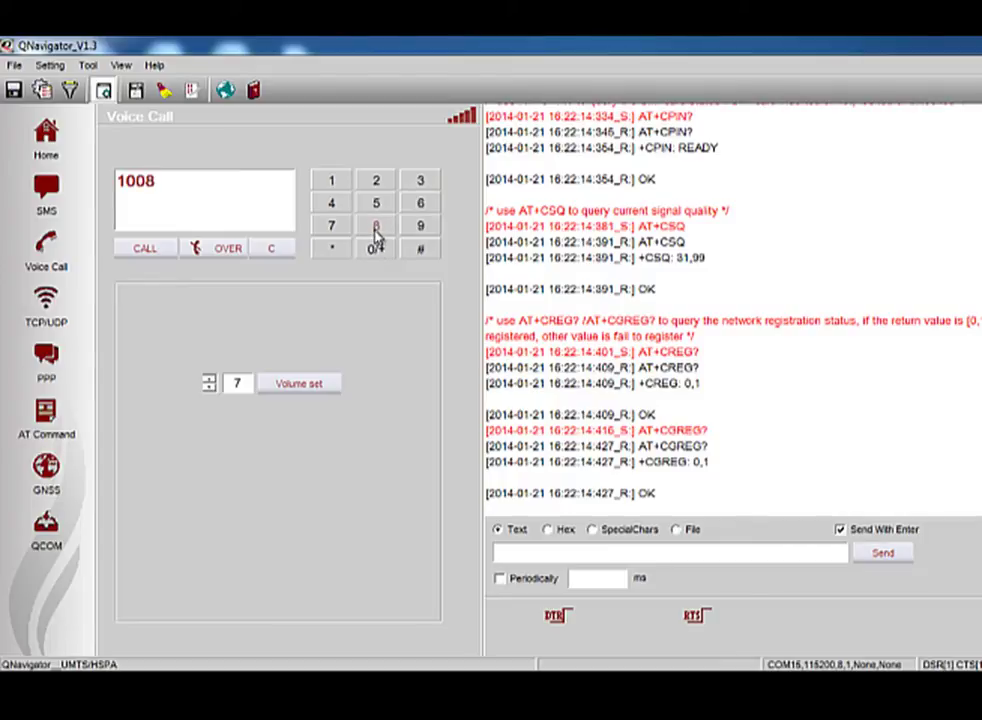
{"action": "left_click", "coordinate": [425, 203]}
{"action": "left_click", "coordinate": [142, 250]}
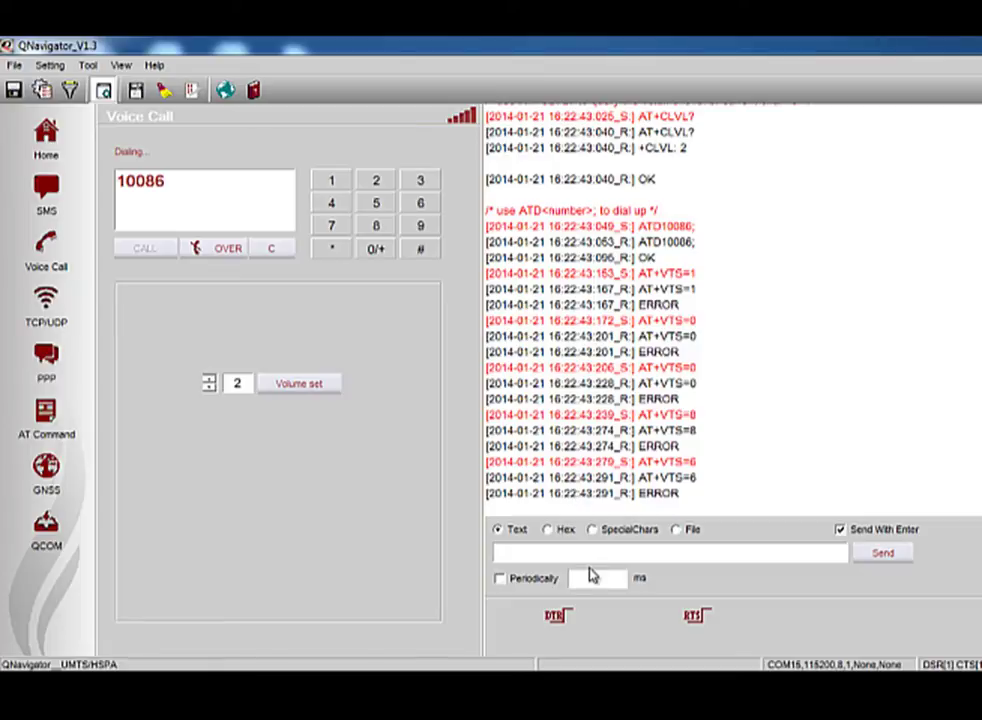
Step: End the ongoing voice call and send the command AT+QURCCFG="urcport","usbmodem" to the module
{"action": "type", "text": "AT+Q"}
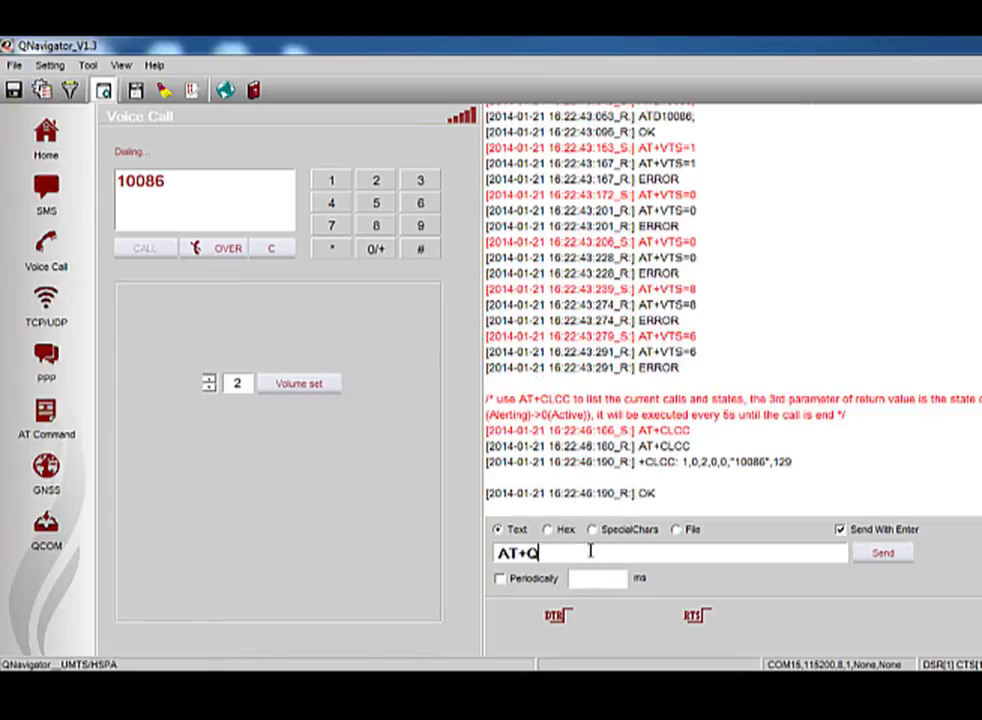
{"action": "type", "text": "URC"}
{"action": "type", "text": "CF"}
{"action": "type", "text": "FG"}
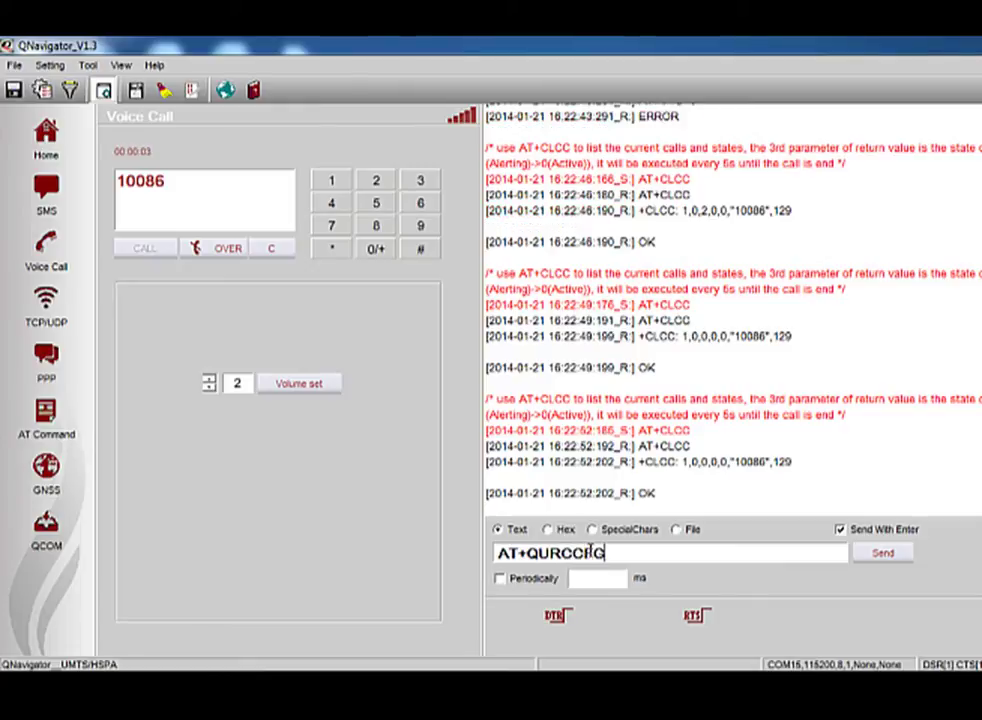
{"action": "type", "text": "=\"\""}
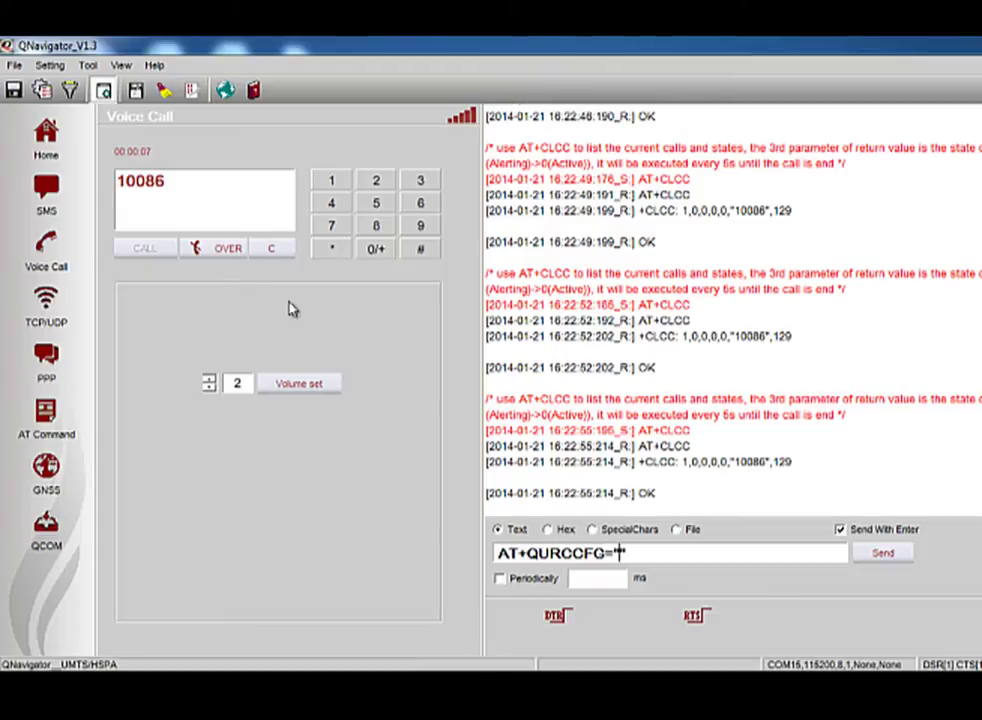
{"action": "left_click", "coordinate": [203, 249]}
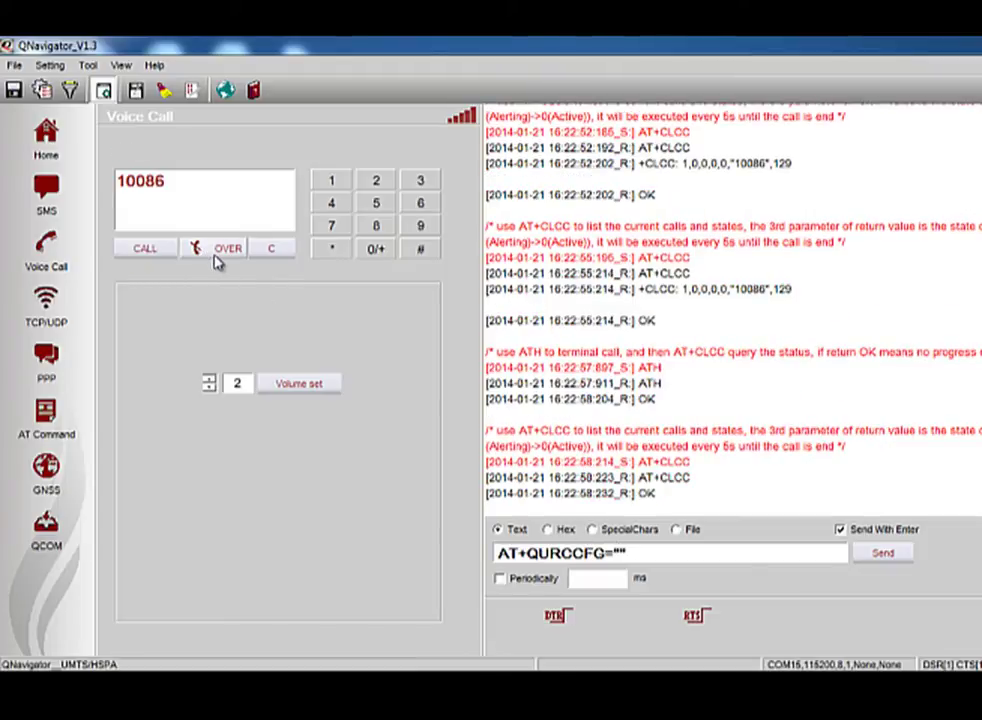
{"action": "type", "text": "urcport\",\"usbmodem"}
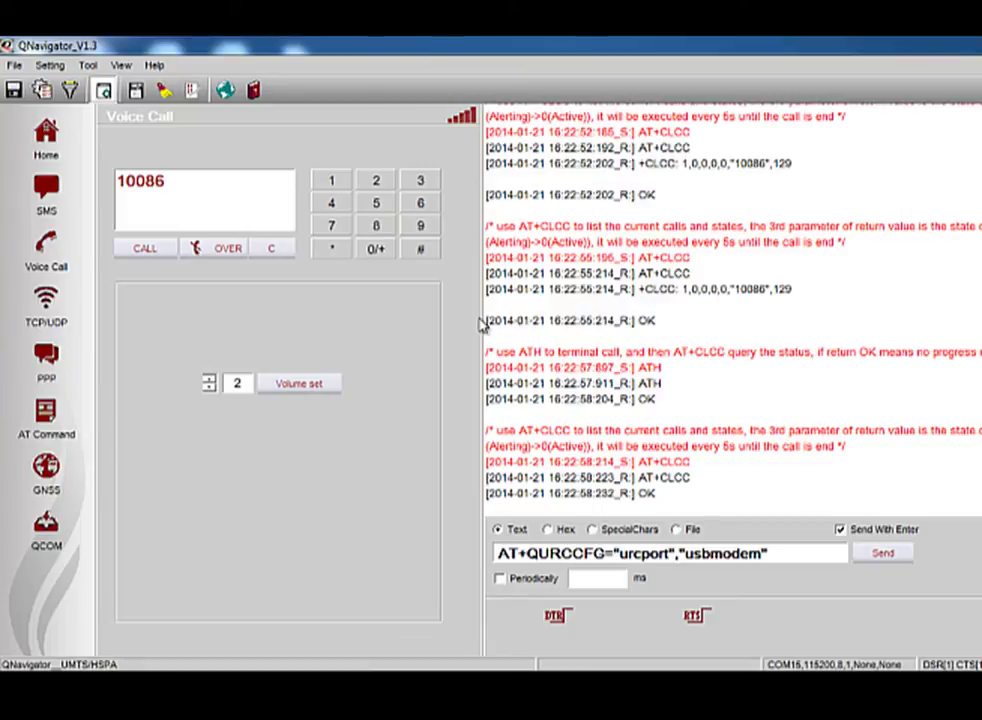
{"action": "left_click", "coordinate": [881, 558]}
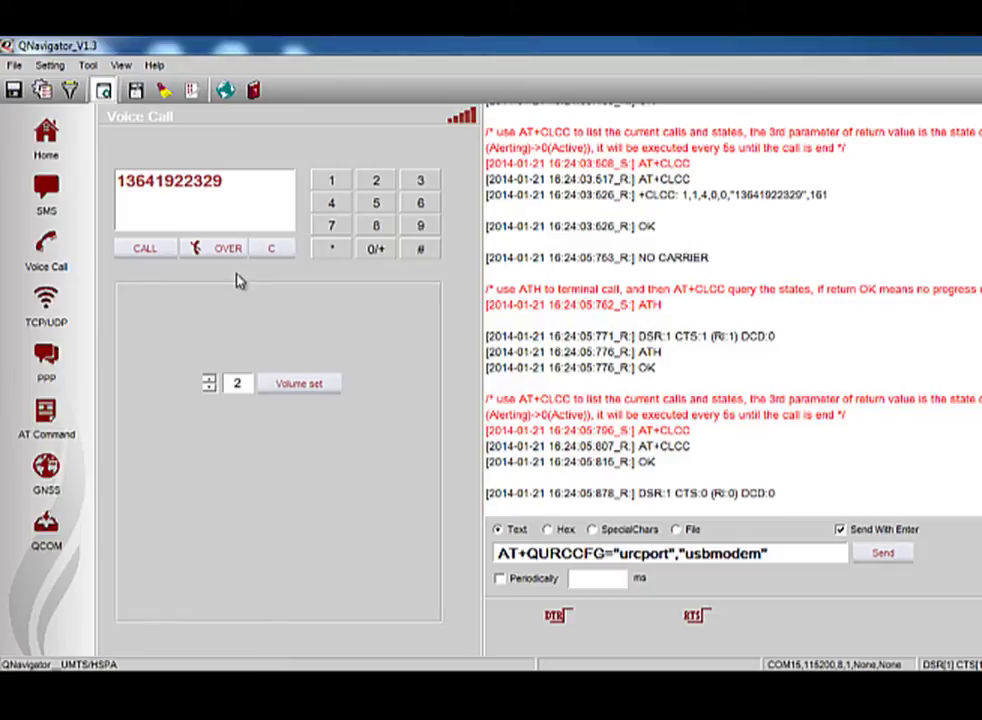
Step: Open the TCP/UDP function and activate the PDP context with UNINET as the access point name
{"action": "left_click", "coordinate": [44, 305]}
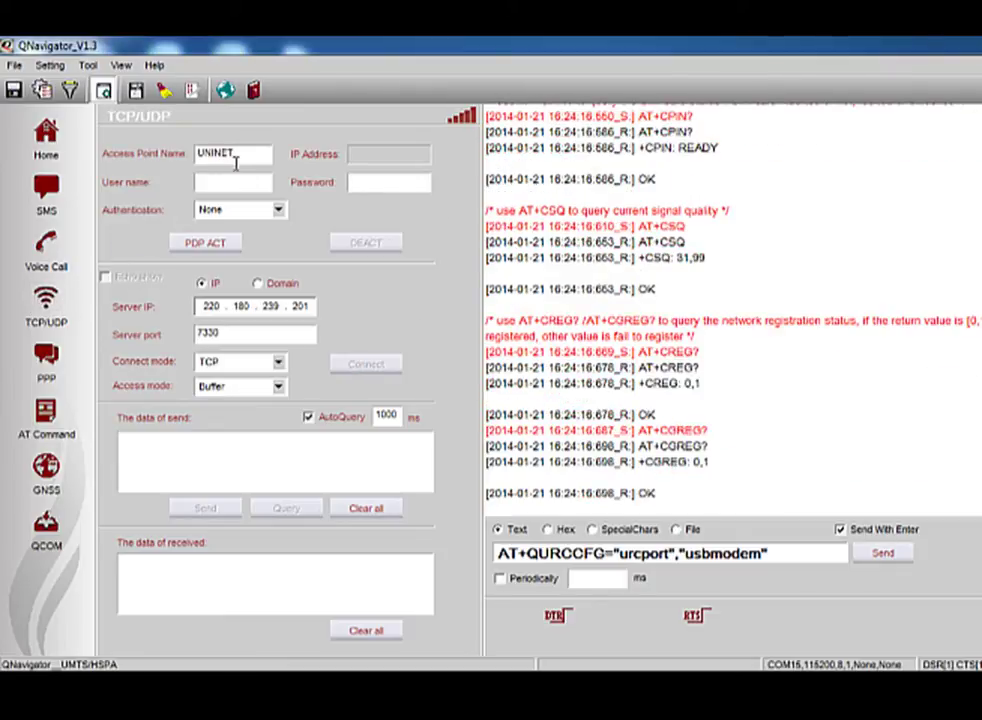
{"action": "left_click_drag", "start_coordinate": [231, 152], "coordinate": [196, 153]}
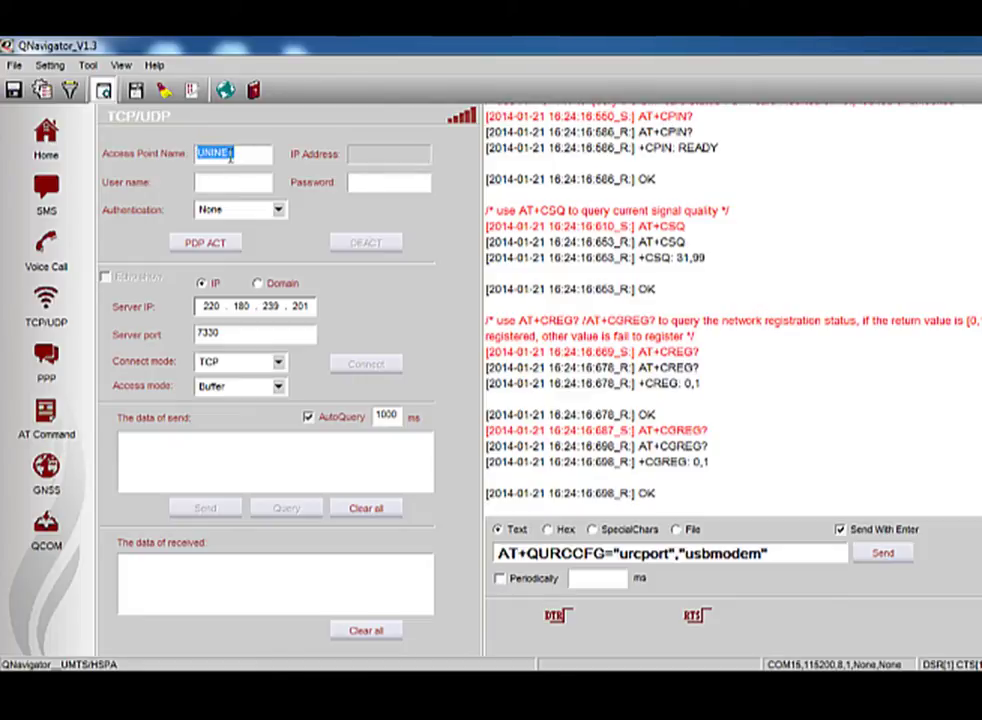
{"action": "left_click", "coordinate": [215, 247]}
Step: Set the server IP to 116.247.104.27 and the server port to 6003, then connect over TCP in Buffer mode
{"action": "double_click", "coordinate": [210, 306]}
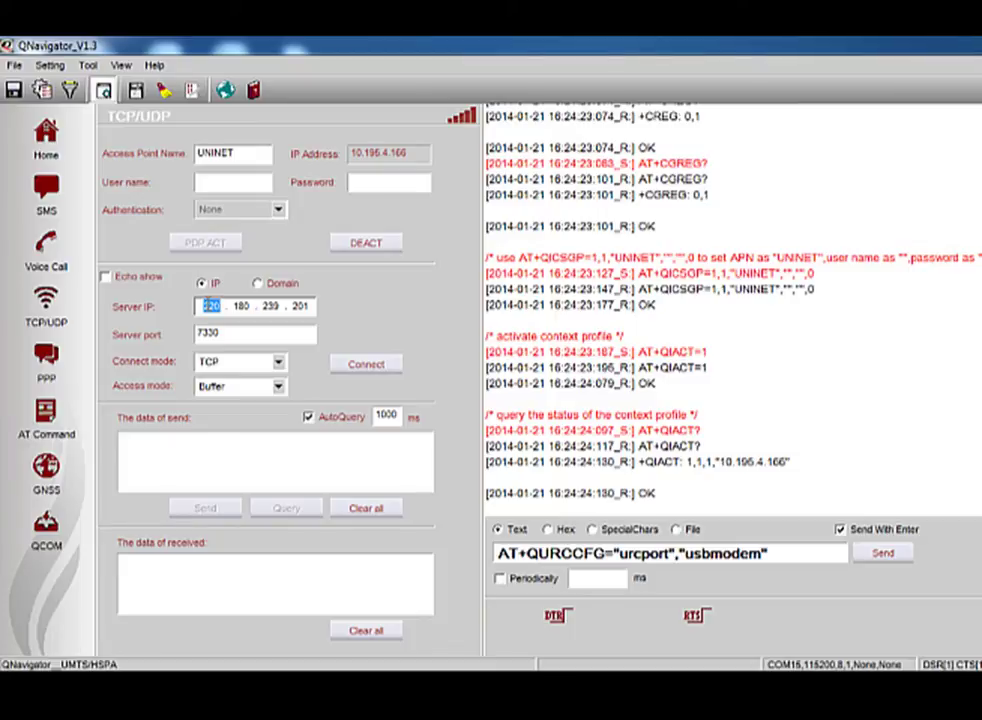
{"action": "type", "text": "116 . 247 . "}
{"action": "type", "text": "104 . "}
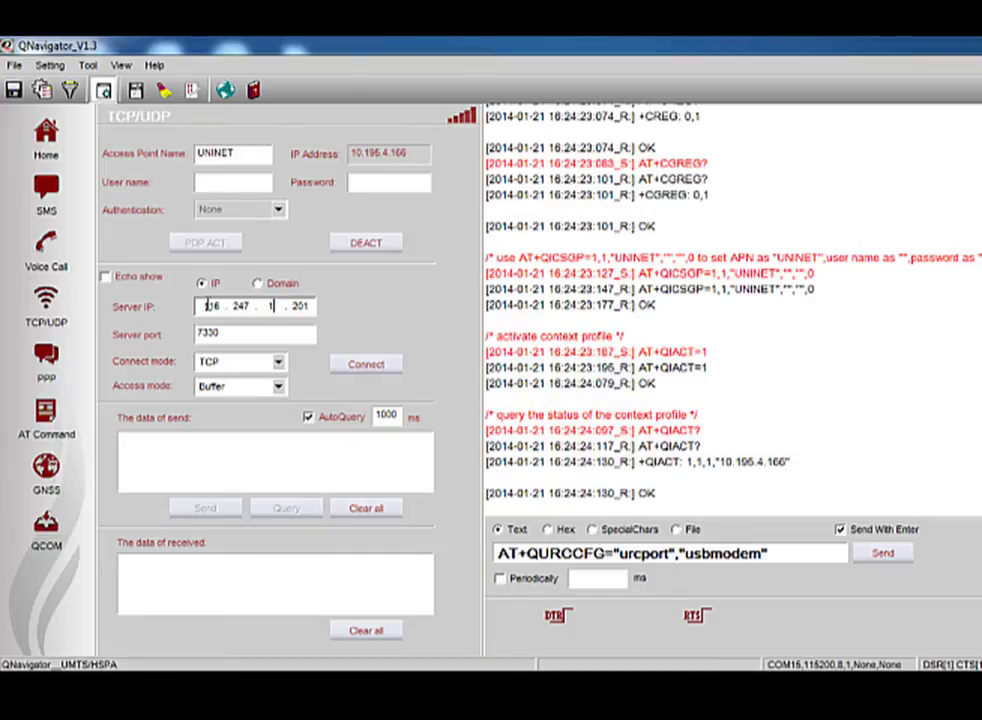
{"action": "type", "text": "27"}
{"action": "left_click_drag", "start_coordinate": [224, 334], "coordinate": [197, 336]}
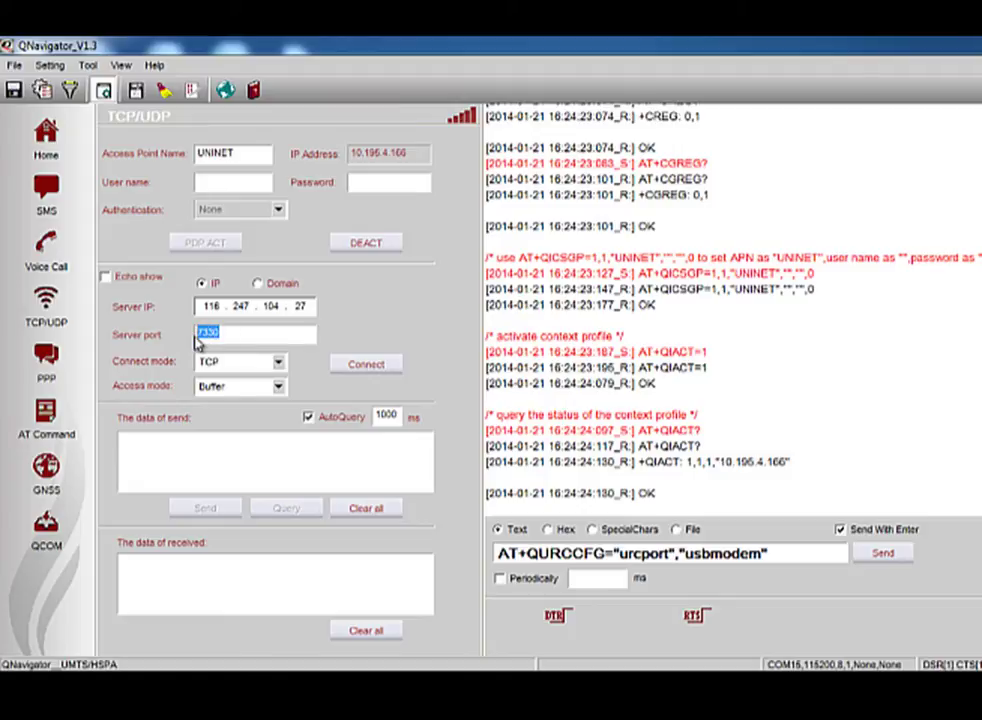
{"action": "type", "text": "6003"}
{"action": "left_click", "coordinate": [363, 367]}
Step: Send the data "12345" to the TCP server and check the received data
{"action": "left_click", "coordinate": [261, 472]}
{"action": "type", "text": "12345"}
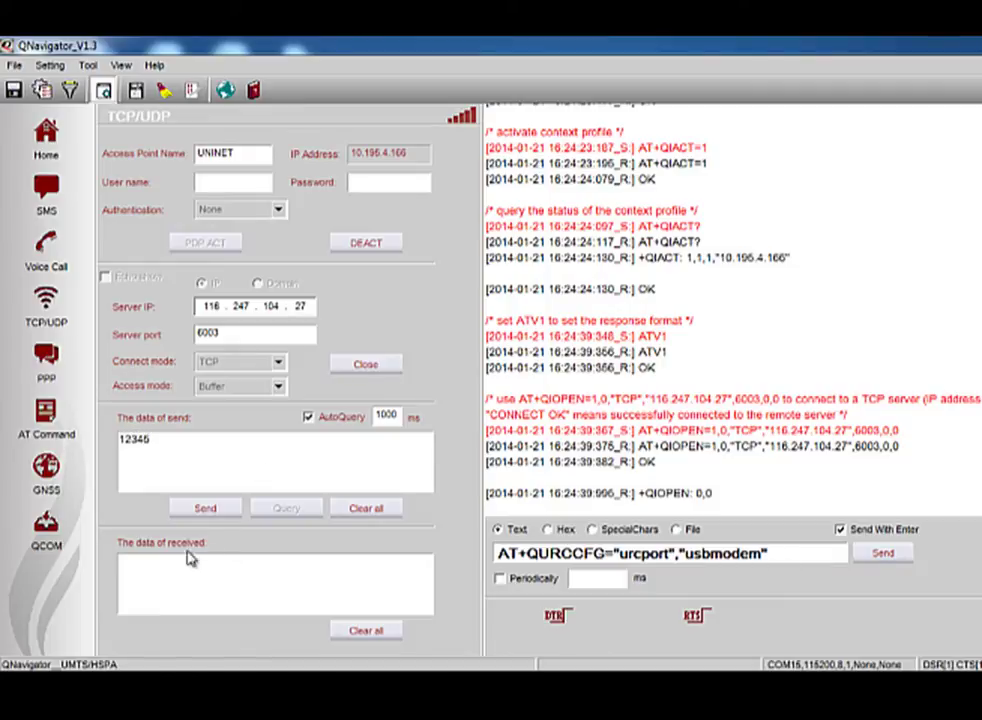
{"action": "left_click", "coordinate": [216, 516]}
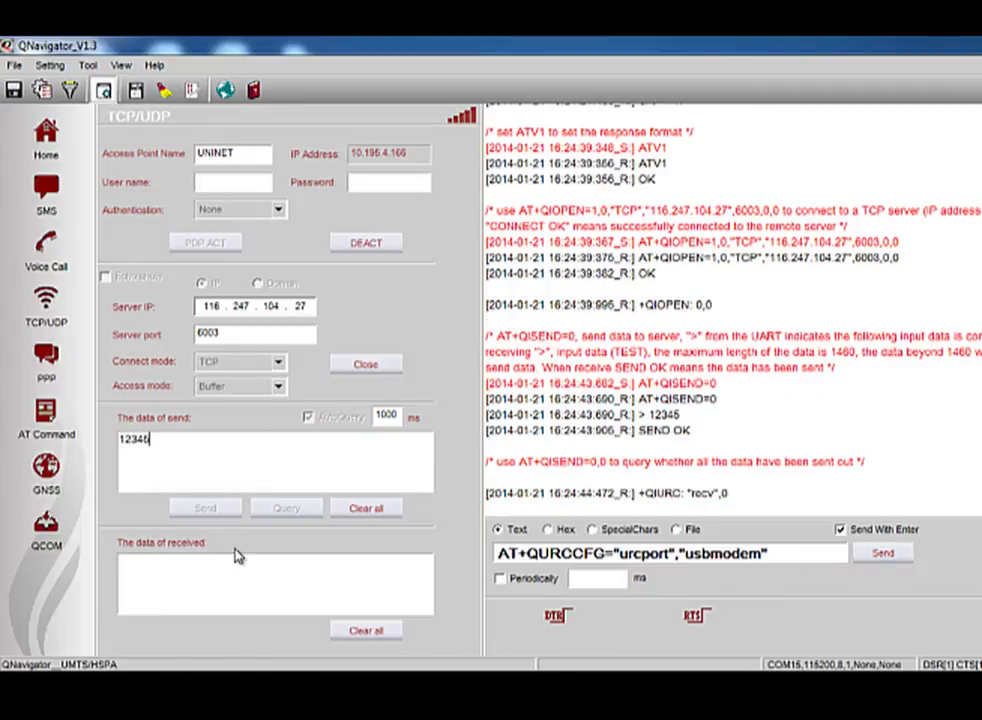
{"action": "left_click_drag", "start_coordinate": [307, 564], "coordinate": [92, 557]}
{"action": "left_click", "coordinate": [259, 574]}
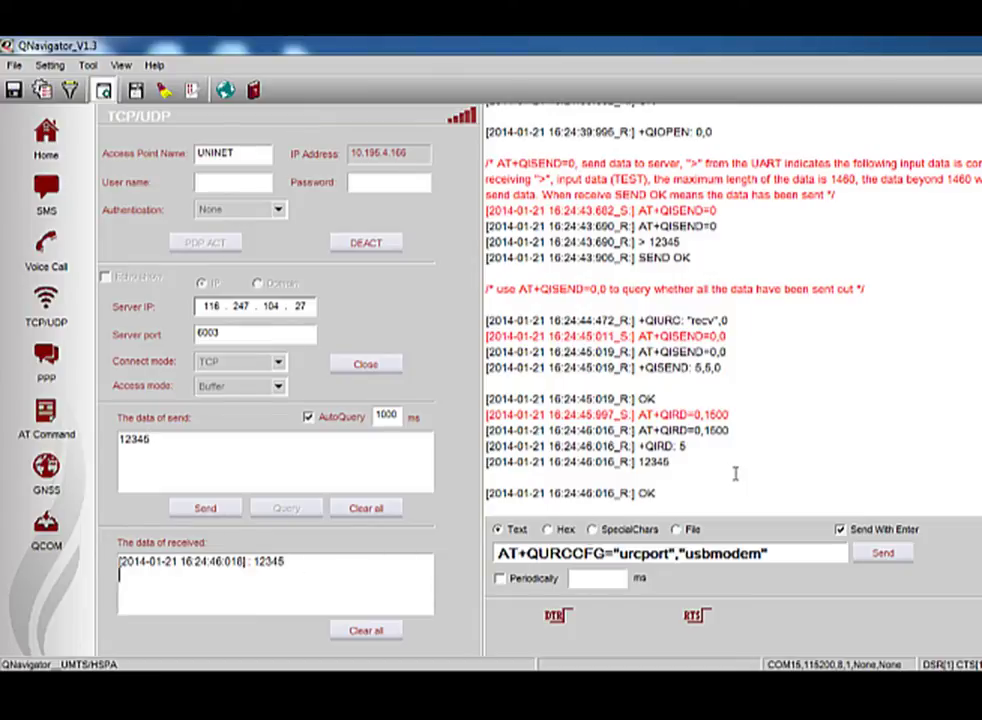
Step: Review the TCP send and read commands in the log and deactivate the PDP context
{"action": "left_click_drag", "start_coordinate": [735, 500], "coordinate": [497, 226]}
{"action": "left_click", "coordinate": [801, 366]}
{"action": "left_click", "coordinate": [368, 249]}
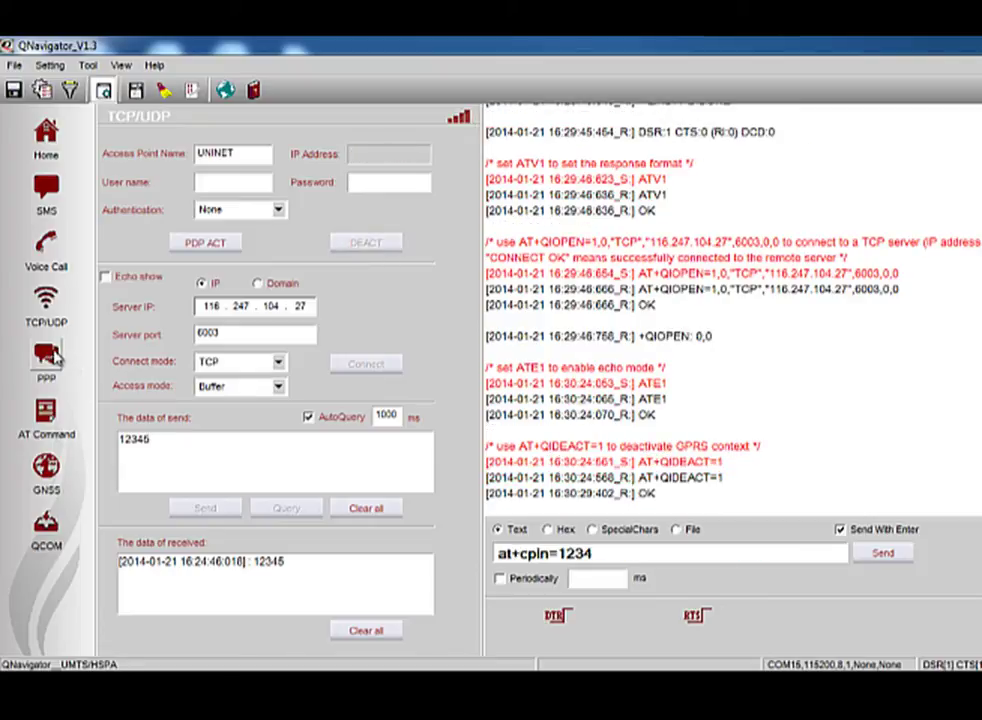
Step: Open the PPP function, dial up with the access point name uninet, and terminate the connection
{"action": "left_click", "coordinate": [50, 355]}
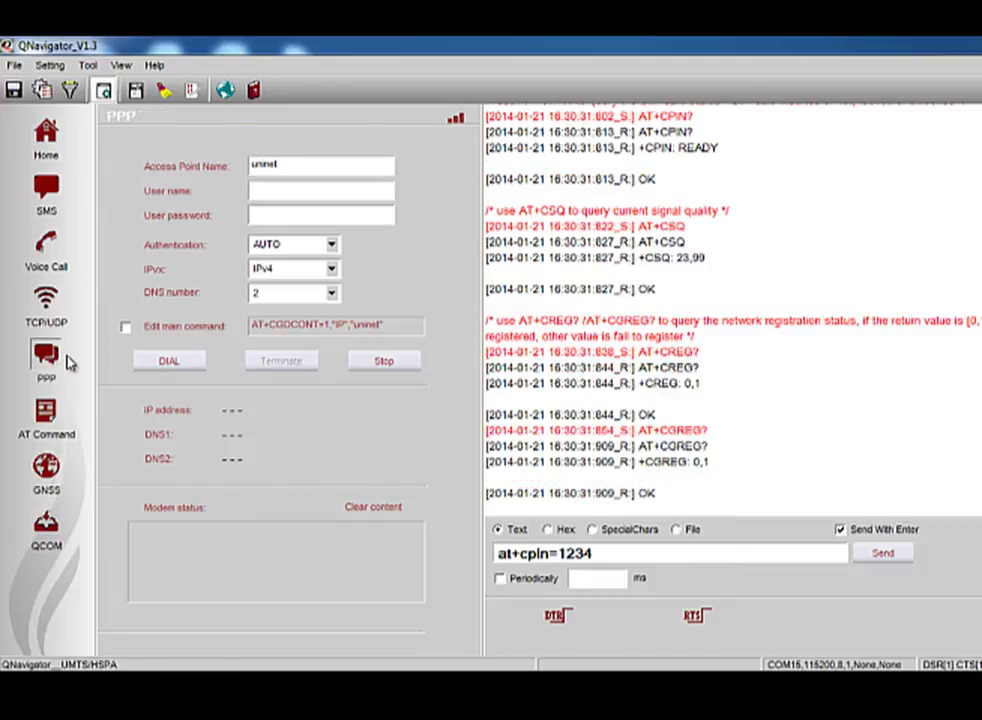
{"action": "double_click", "coordinate": [273, 166]}
{"action": "left_click", "coordinate": [305, 168]}
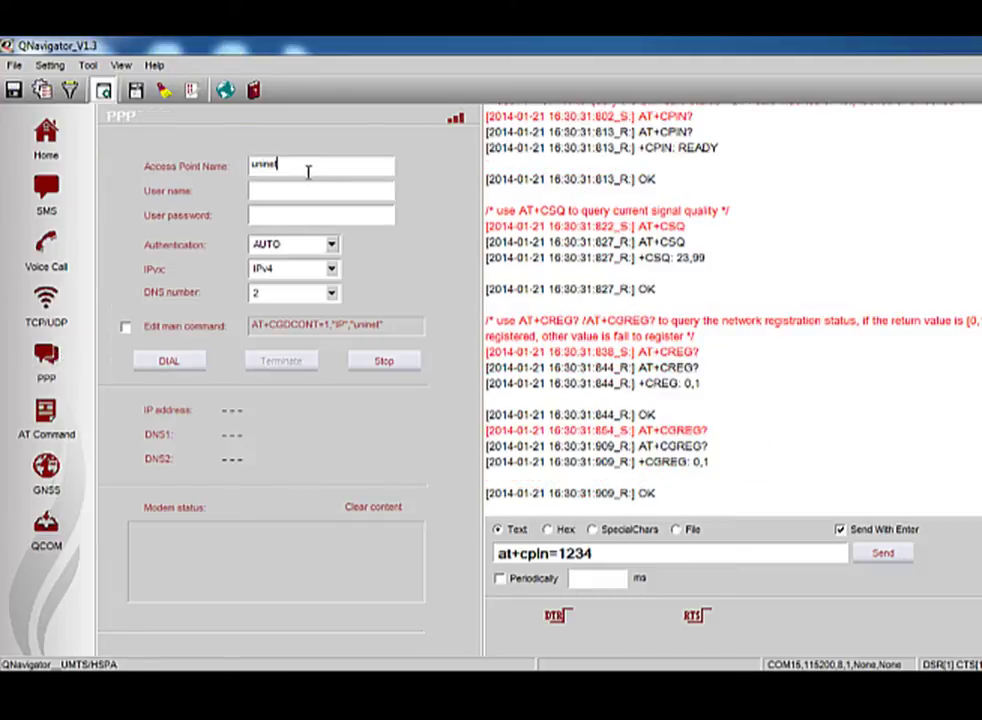
{"action": "left_click", "coordinate": [180, 363]}
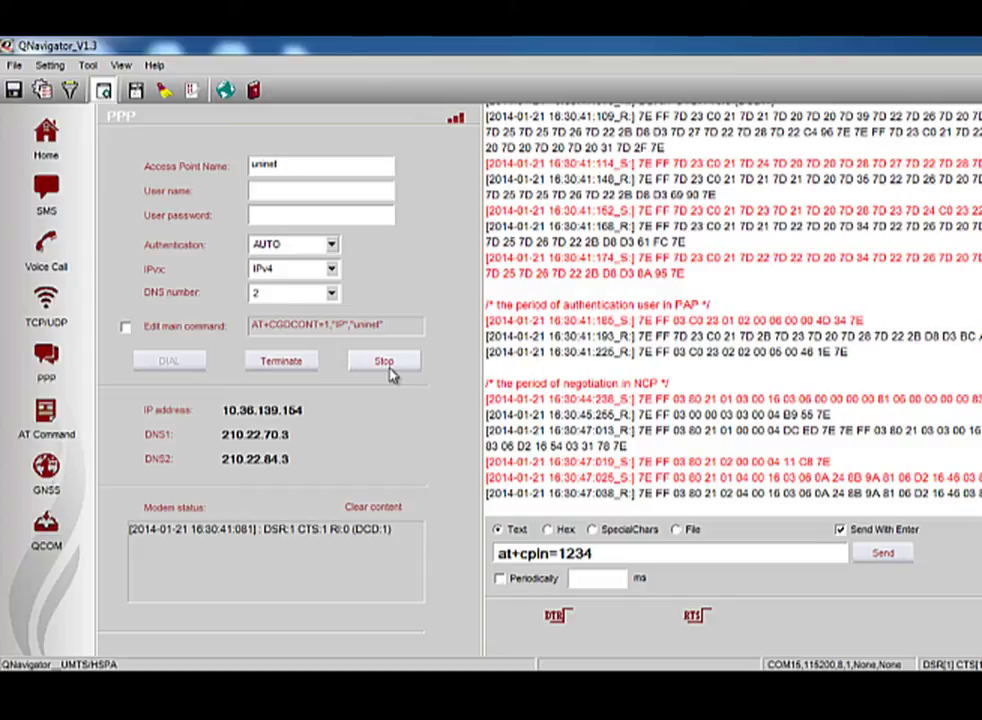
{"action": "left_click", "coordinate": [282, 362]}
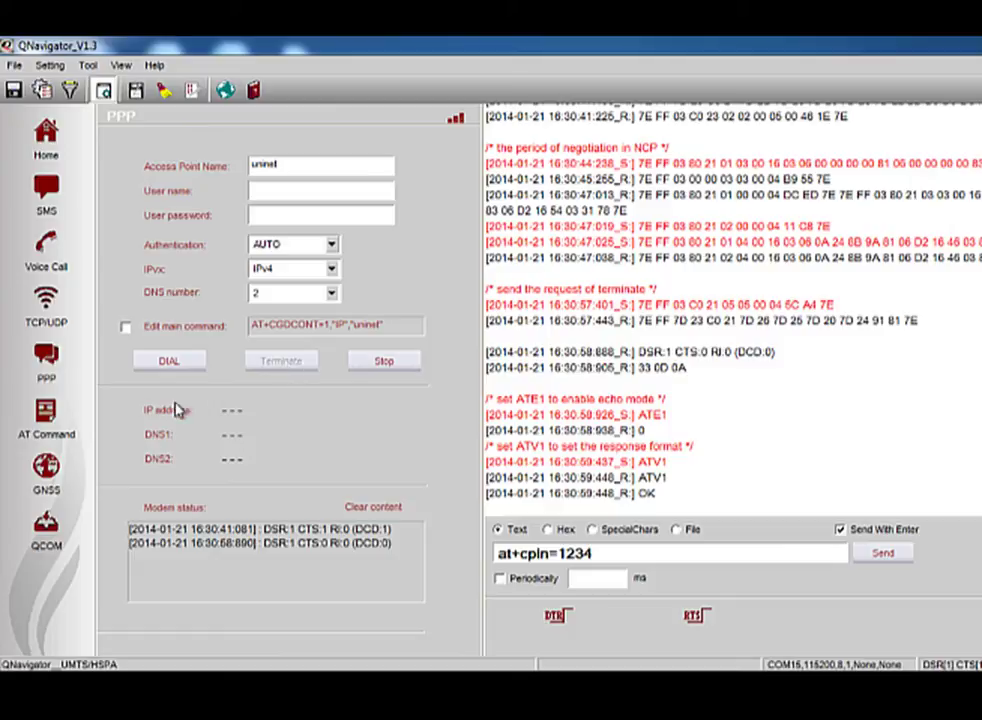
Step: Open the AT Command function and read the reference for AT&F in the General Commands group
{"action": "left_click", "coordinate": [46, 414]}
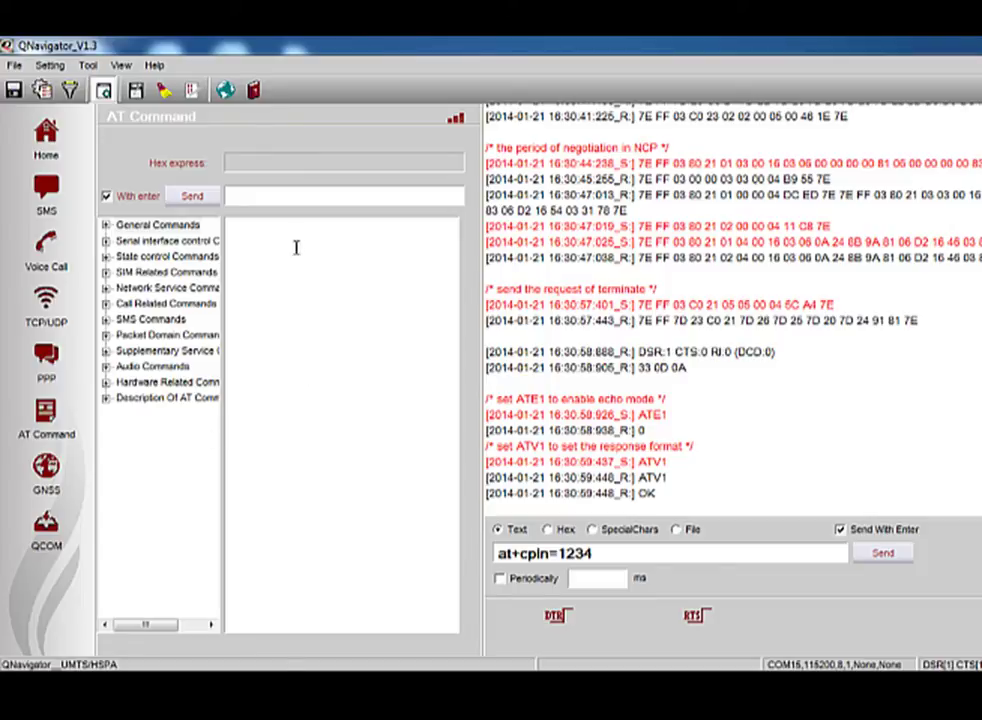
{"action": "left_click", "coordinate": [124, 227]}
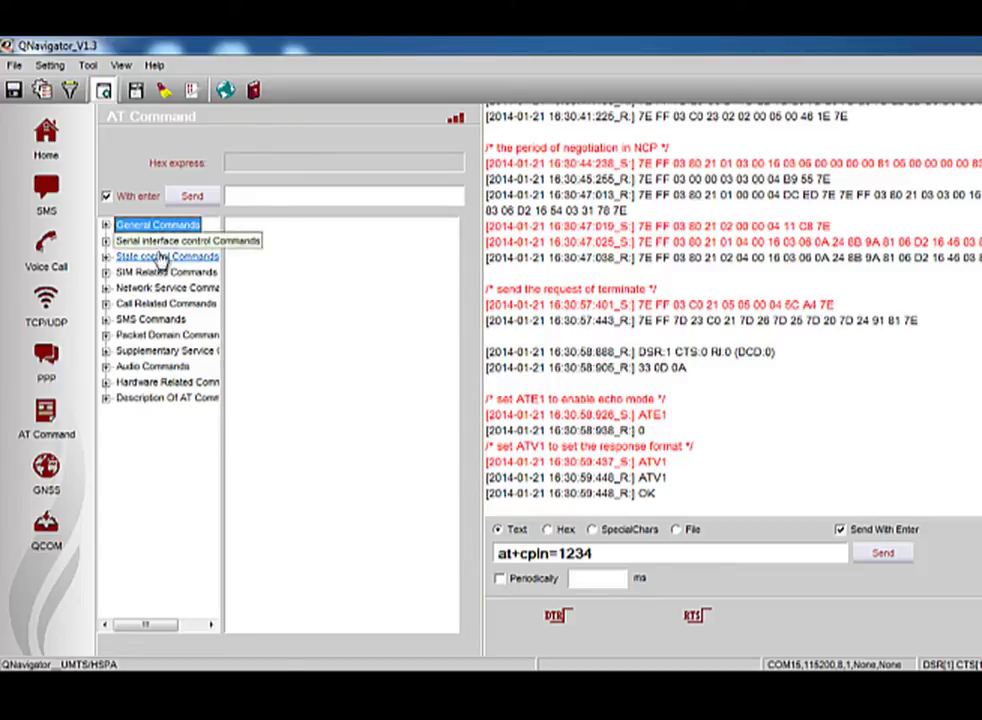
{"action": "left_click", "coordinate": [105, 225]}
{"action": "left_click", "coordinate": [155, 256]}
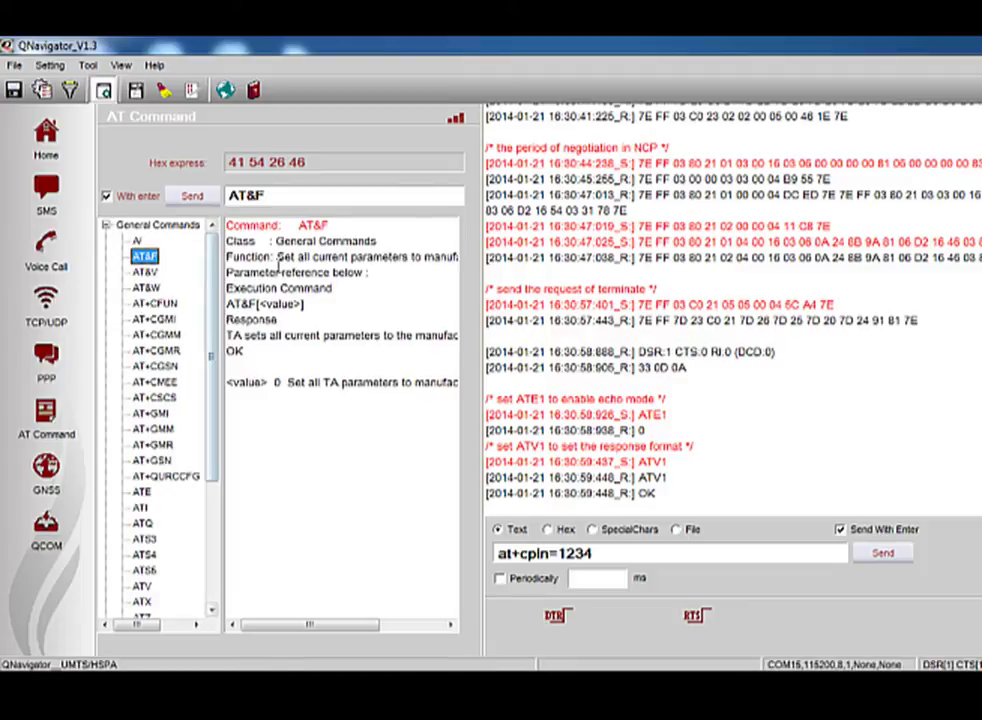
{"action": "left_click_drag", "start_coordinate": [279, 225], "coordinate": [385, 356]}
{"action": "left_click", "coordinate": [292, 305]}
Step: Search the AT command reference for commands beginning with "AT+c"
{"action": "left_click", "coordinate": [290, 197]}
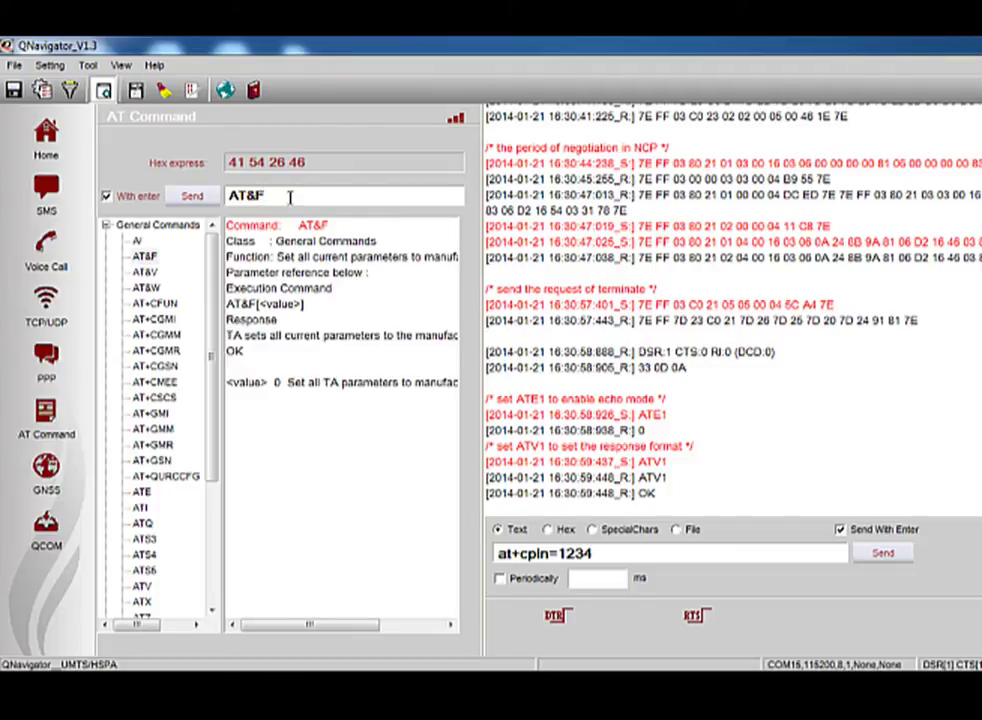
{"action": "key", "text": "BackSpace"}
{"action": "key", "text": "BackSpace"}
{"action": "type", "text": "+c"}
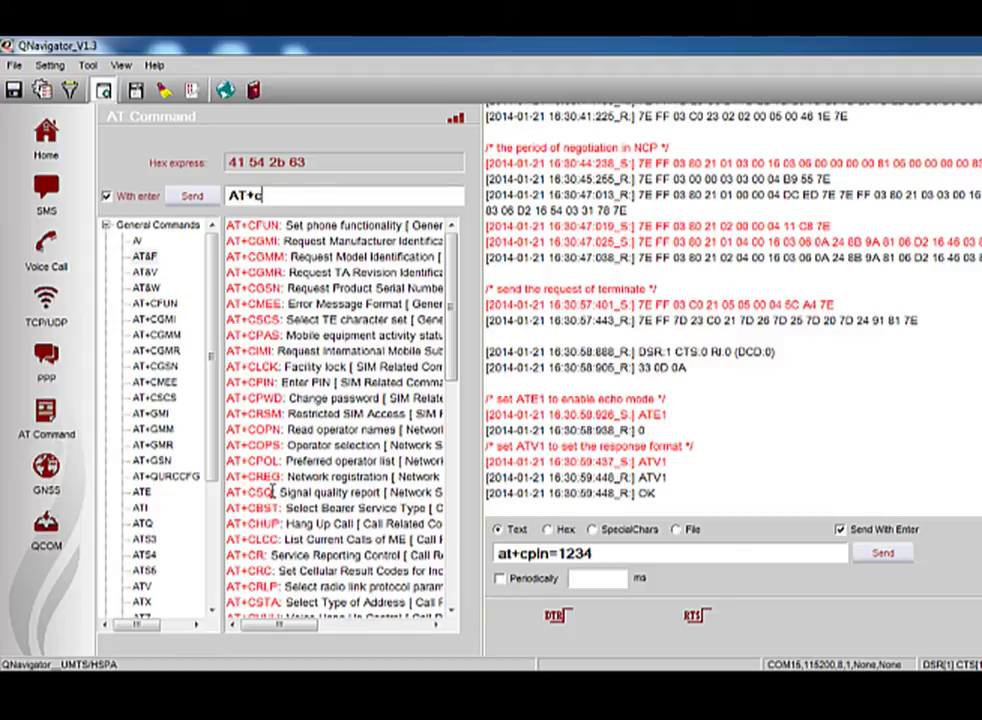
Step: Collapse General Commands and look up the AT+IFC reference under the serial interface control commands
{"action": "left_click", "coordinate": [106, 226]}
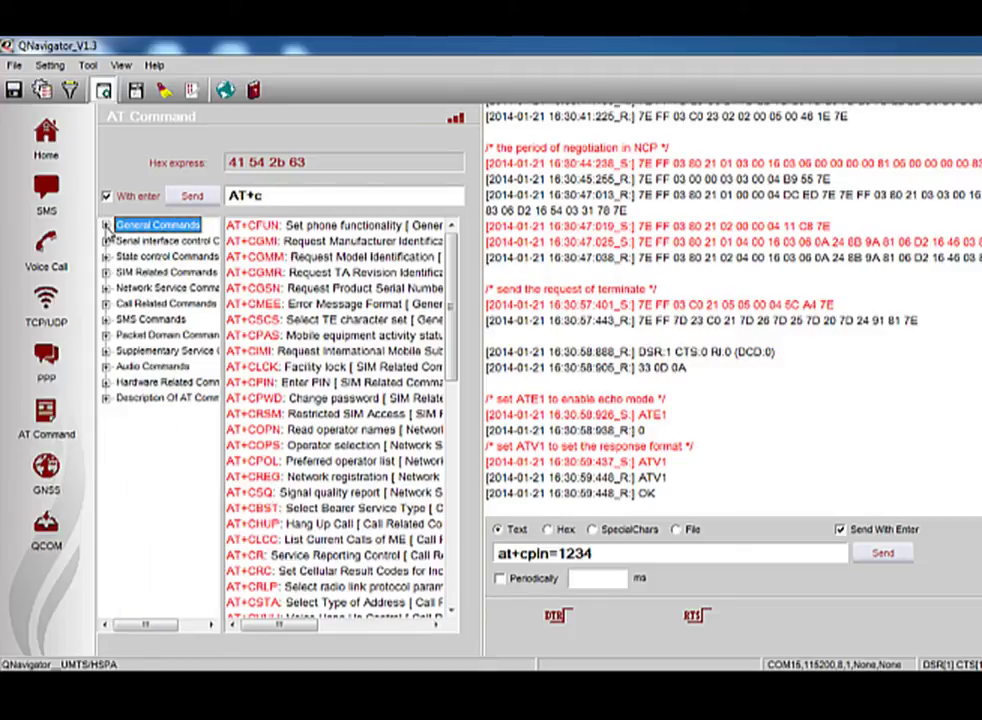
{"action": "left_click", "coordinate": [106, 242]}
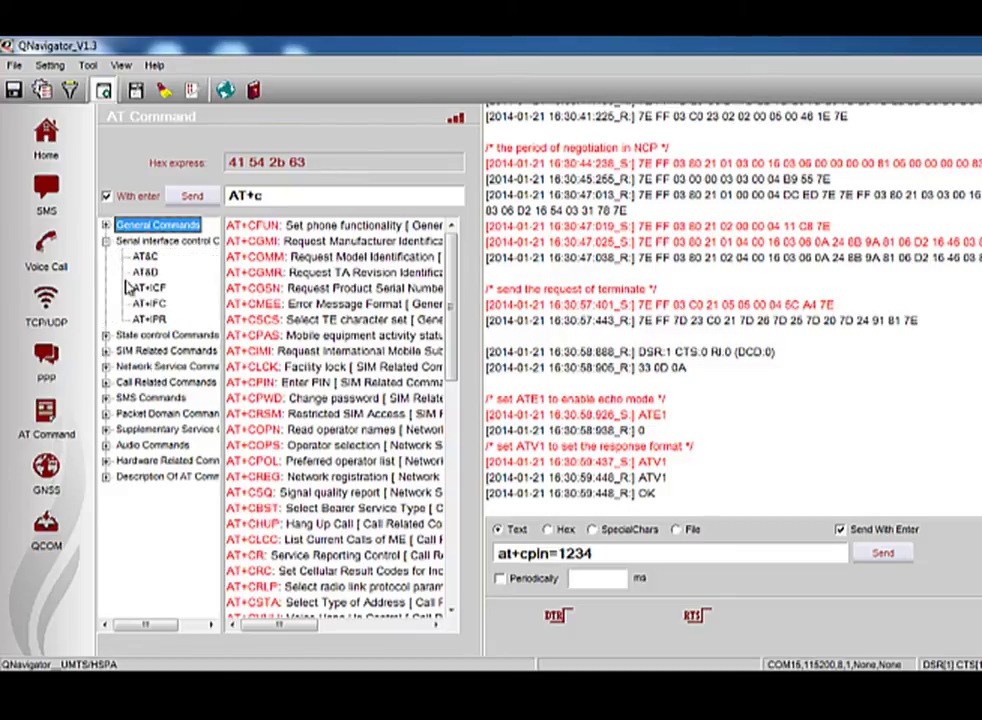
{"action": "left_click", "coordinate": [149, 305]}
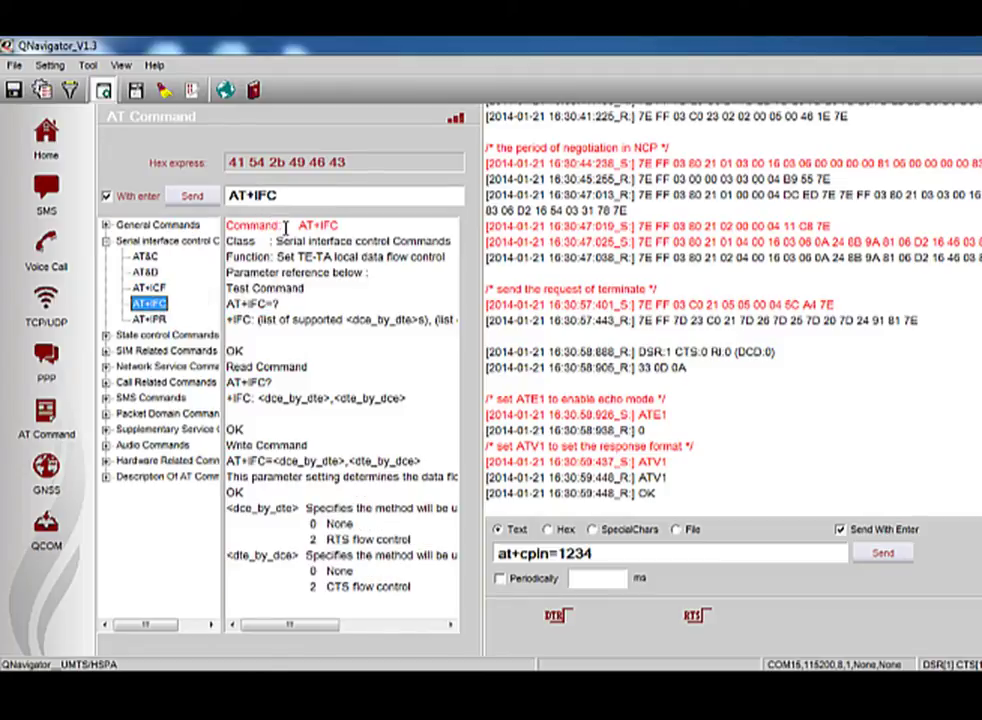
{"action": "left_click_drag", "start_coordinate": [286, 228], "coordinate": [265, 555]}
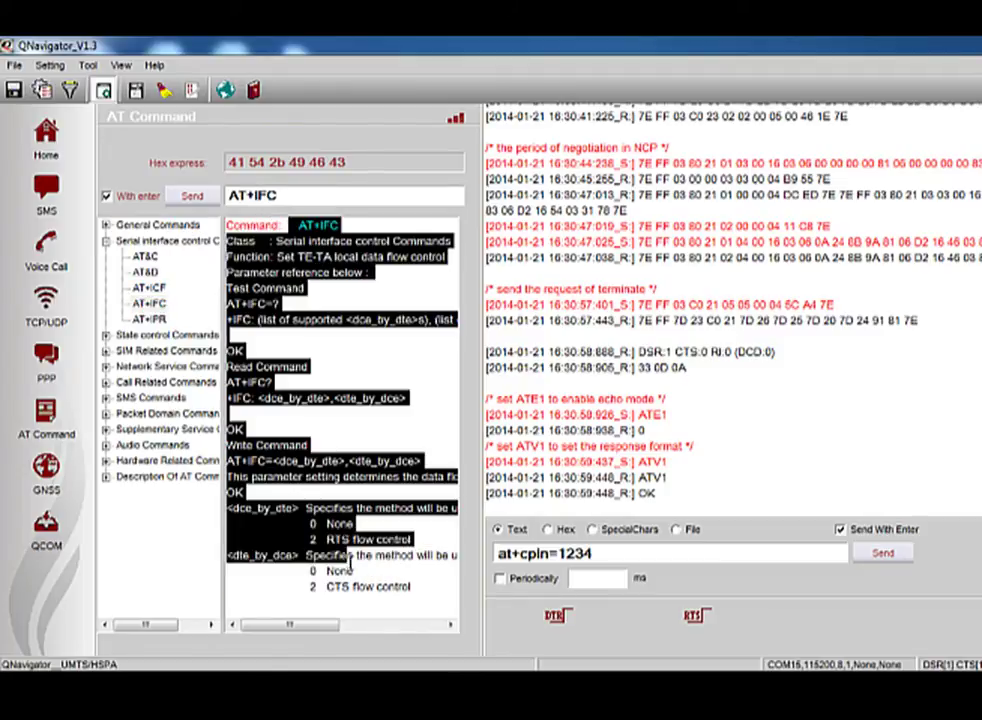
{"action": "left_click", "coordinate": [363, 424]}
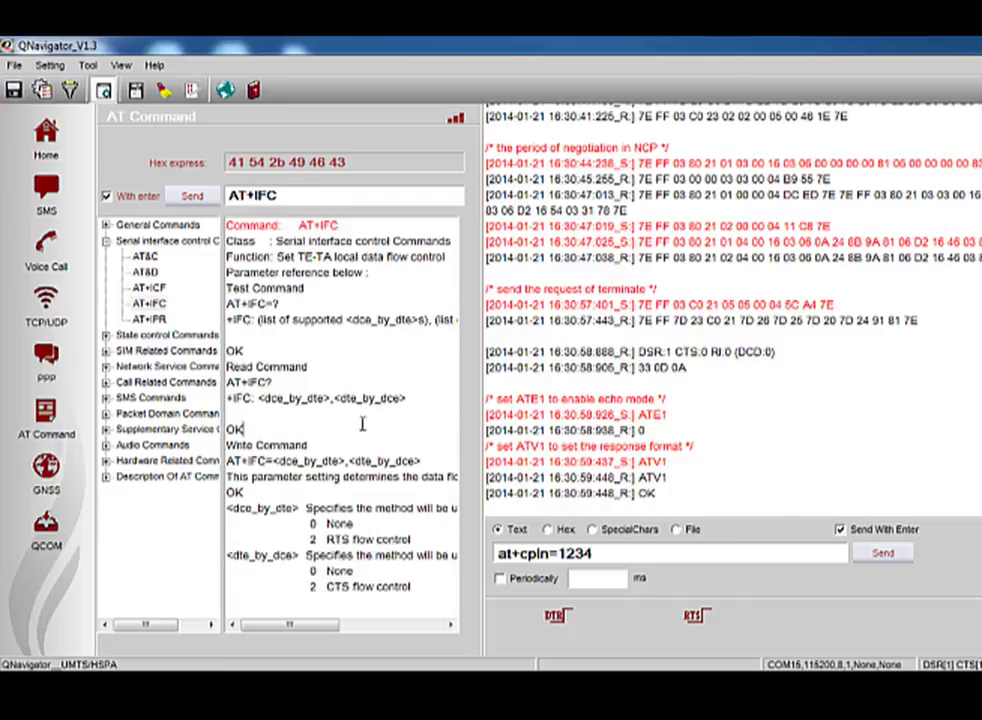
Step: Send the AT+IFC command to the module and check its response in the log
{"action": "left_click", "coordinate": [191, 200]}
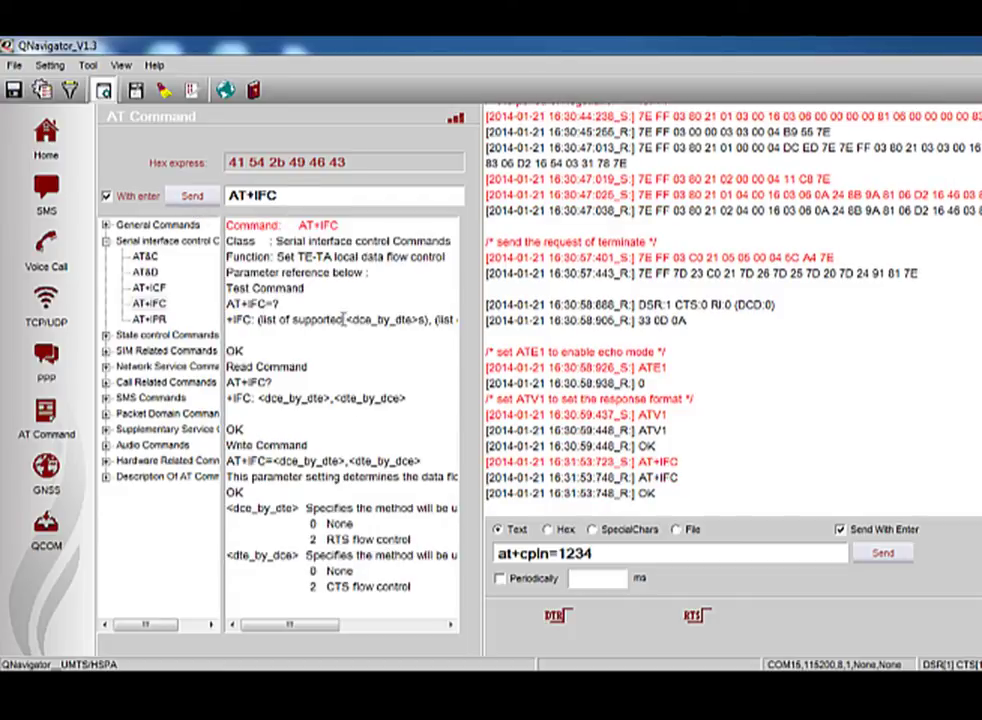
{"action": "left_click_drag", "start_coordinate": [577, 478], "coordinate": [486, 462]}
{"action": "left_click", "coordinate": [813, 471]}
Step: Examine the full hex expression of the AT+IFC command
{"action": "left_click", "coordinate": [376, 168]}
{"action": "key", "text": "shift+Left"}
{"action": "key", "text": "shift+Left"}
{"action": "key", "text": "shift+Left"}
{"action": "key", "text": "shift+Left"}
{"action": "key", "text": "shift+Left"}
{"action": "key", "text": "shift+Left"}
{"action": "key", "text": "shift+Left"}
{"action": "key", "text": "shift+Left"}
{"action": "key", "text": "shift+Left"}
{"action": "key", "text": "shift+Left"}
{"action": "key", "text": "shift+Left"}
{"action": "key", "text": "shift+Left"}
{"action": "key", "text": "shift+Left"}
{"action": "key", "text": "shift+Left"}
{"action": "key", "text": "shift+Left"}
{"action": "key", "text": "shift+Left"}
{"action": "key", "text": "shift+Left"}
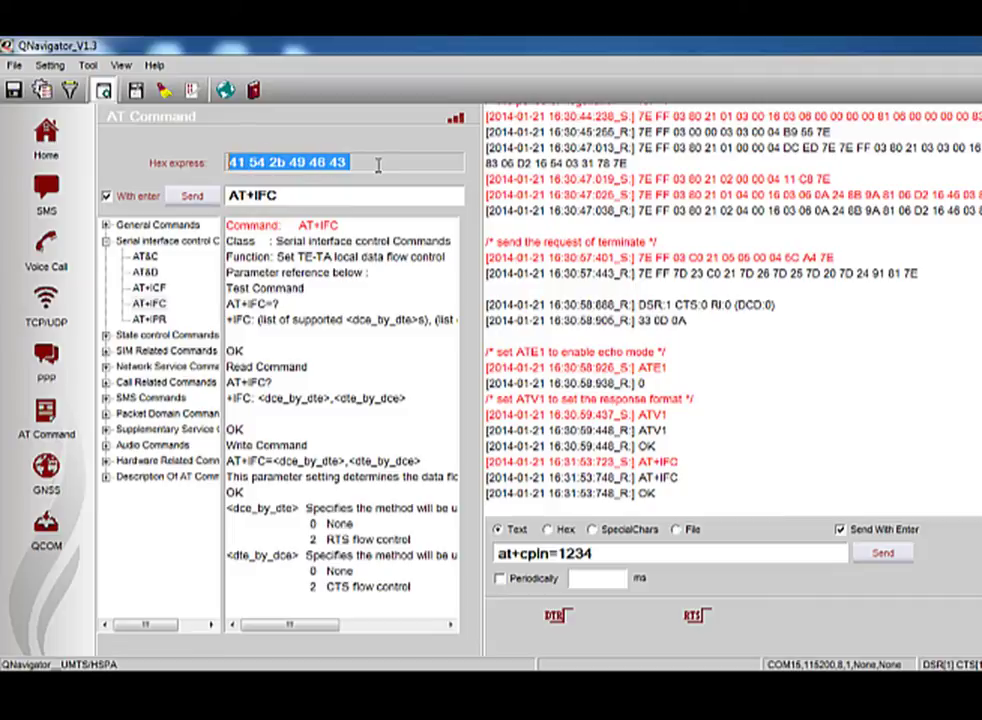
{"action": "left_click", "coordinate": [378, 166]}
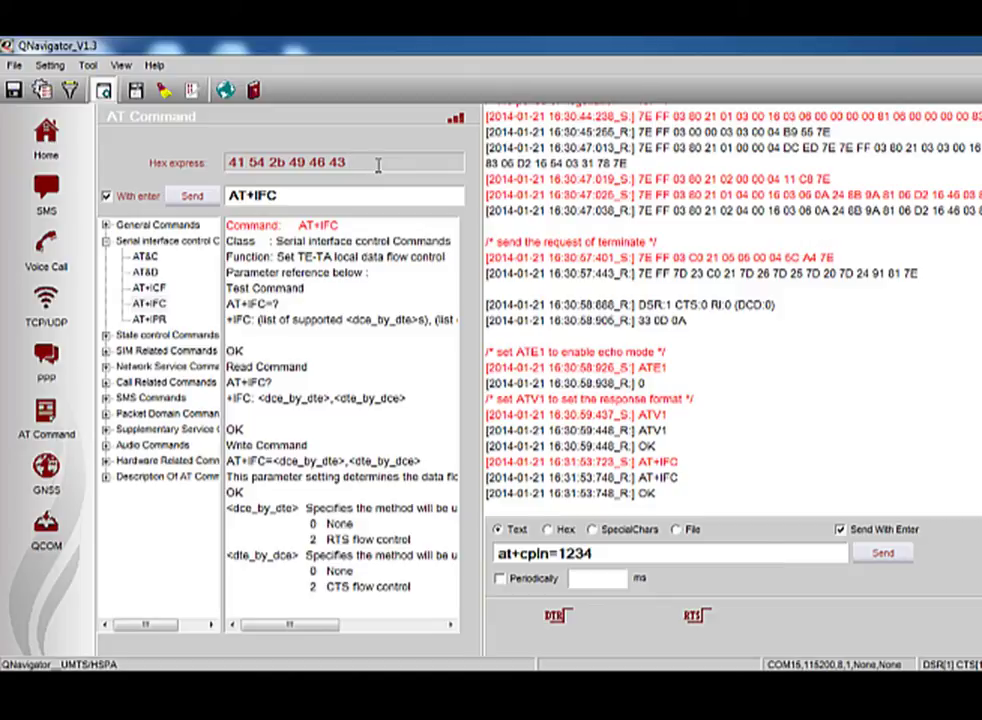
Step: Open the GNSS function and select COM13 as the USB NMEA port
{"action": "left_click", "coordinate": [46, 470]}
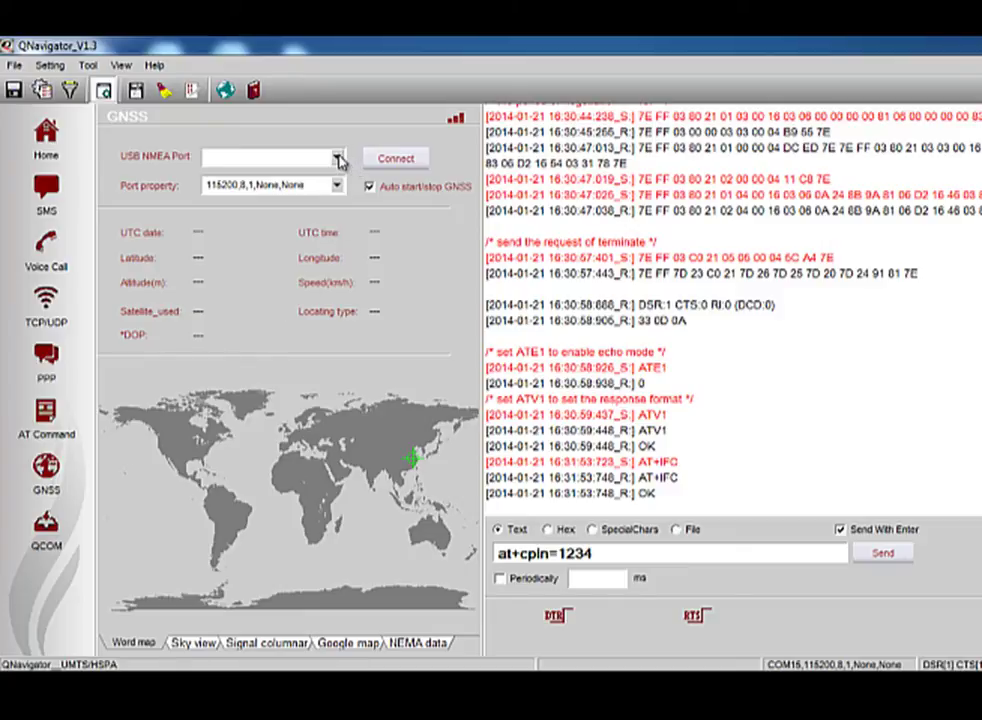
{"action": "left_click", "coordinate": [338, 160]}
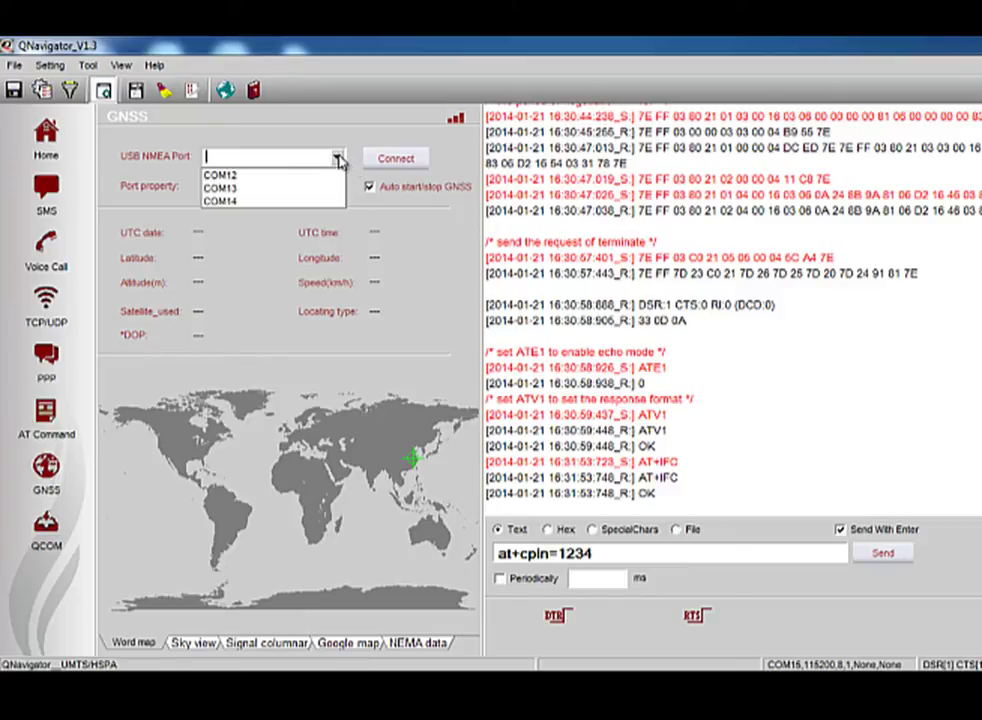
{"action": "left_click", "coordinate": [244, 192]}
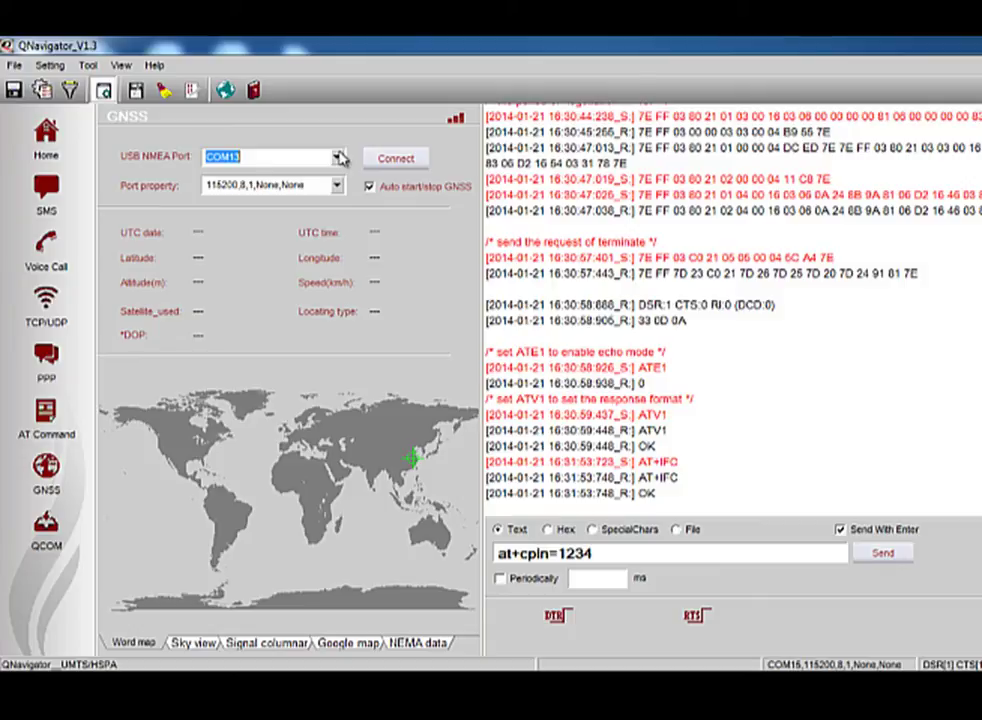
Step: Connect the NMEA port with auto start/stop GNSS enabled and review the sky view, signal columnar, Google map and NEMA data
{"action": "left_click", "coordinate": [370, 188]}
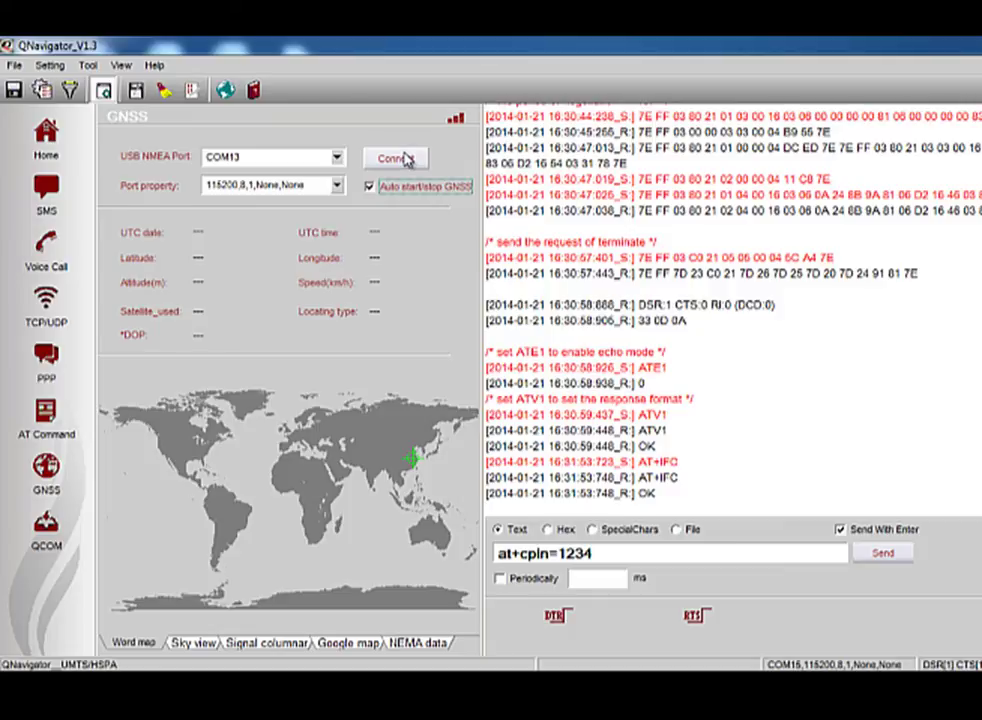
{"action": "left_click", "coordinate": [400, 159]}
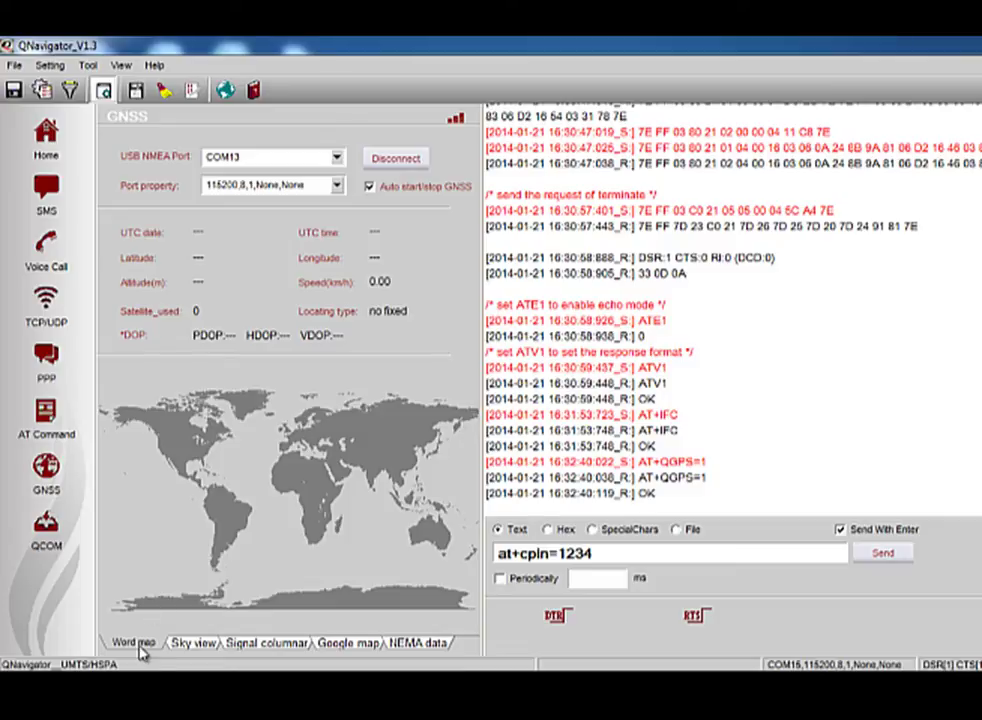
{"action": "left_click", "coordinate": [193, 644]}
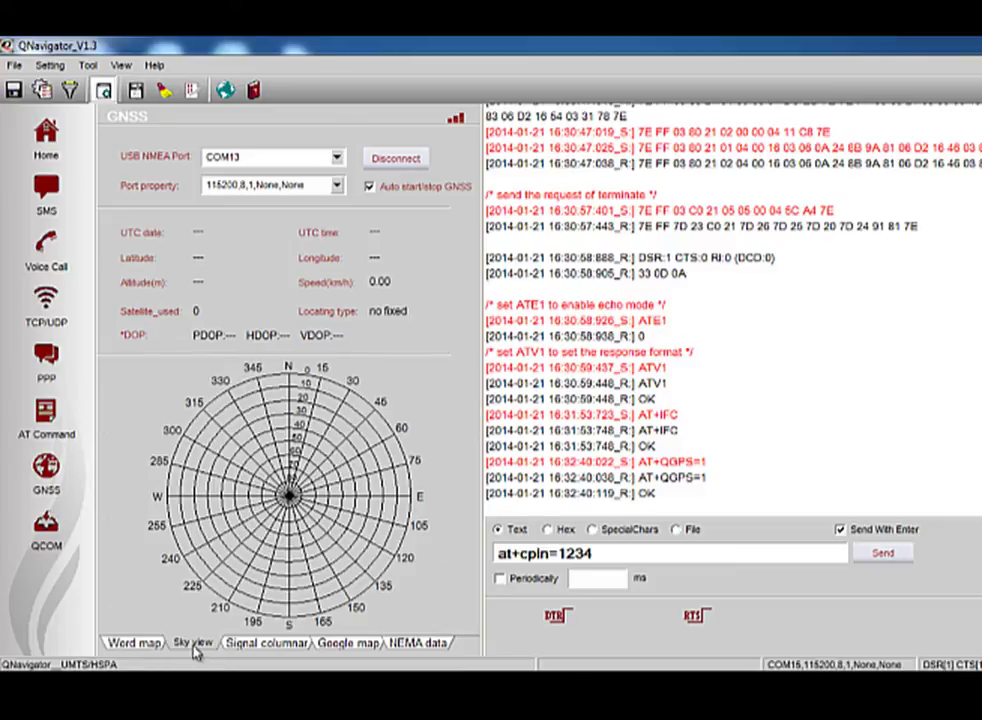
{"action": "left_click", "coordinate": [268, 645]}
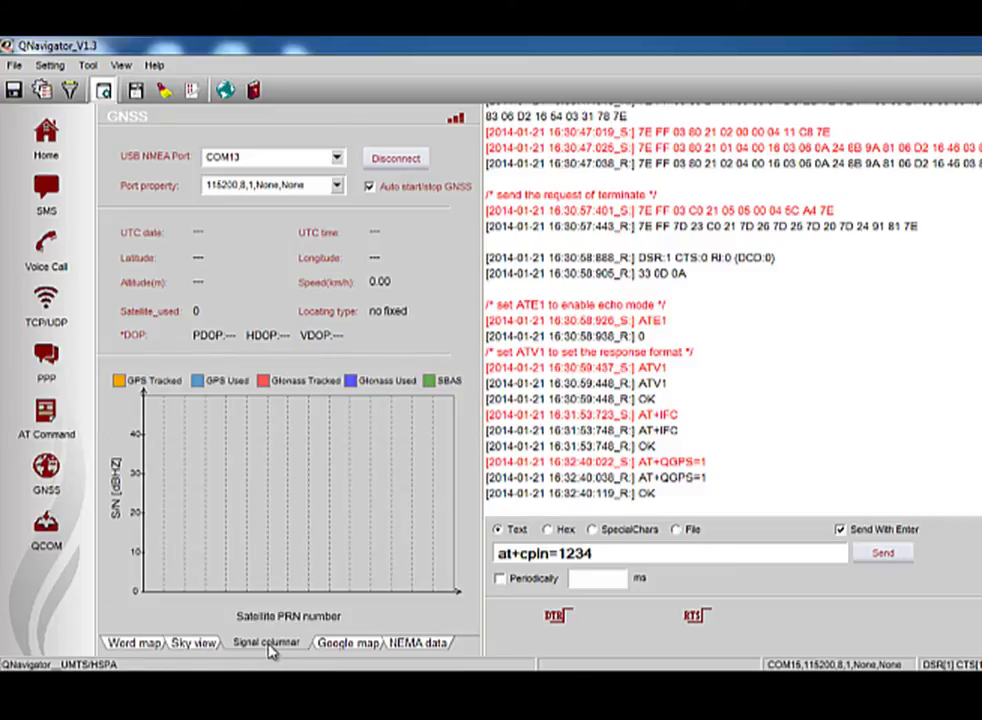
{"action": "left_click", "coordinate": [340, 645]}
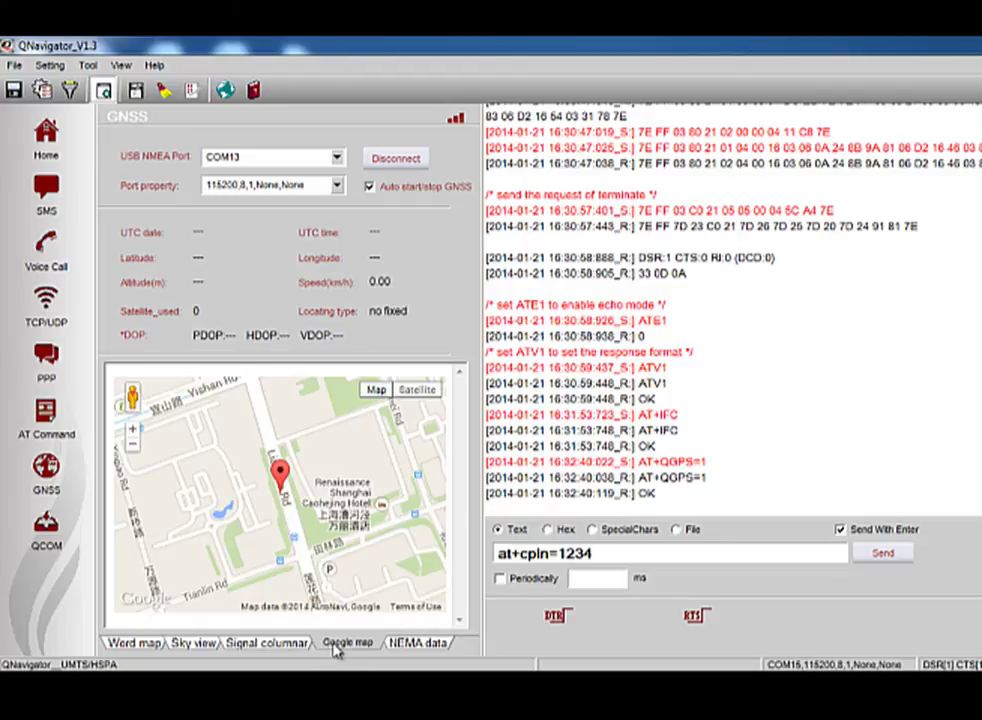
{"action": "left_click", "coordinate": [410, 645]}
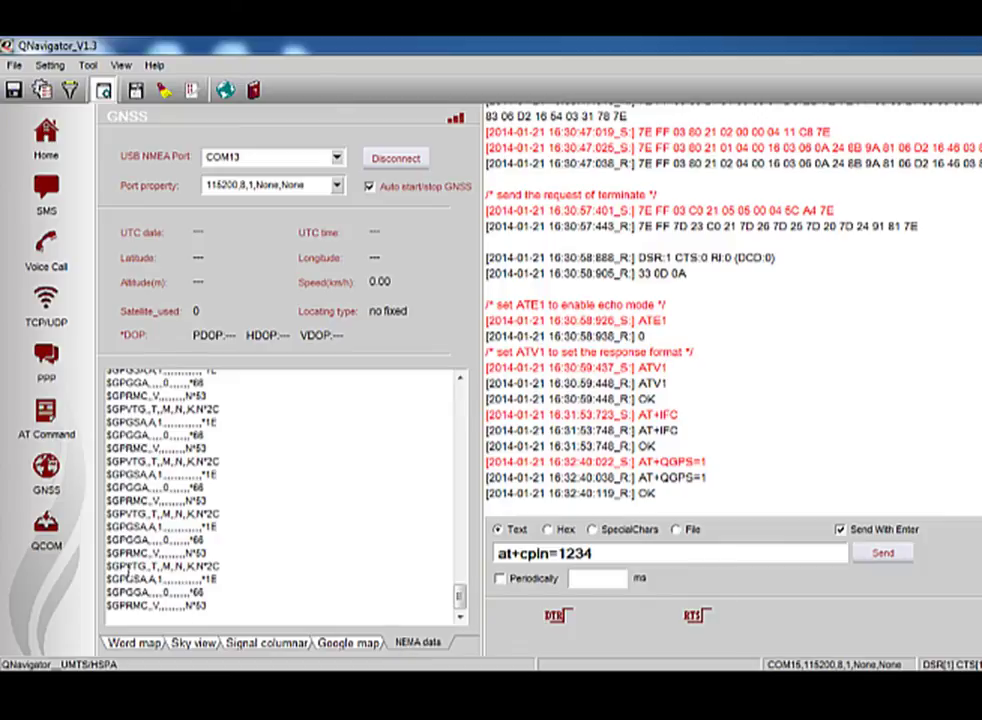
Step: Disconnect the NMEA port and open the QCOM function
{"action": "left_click", "coordinate": [44, 528]}
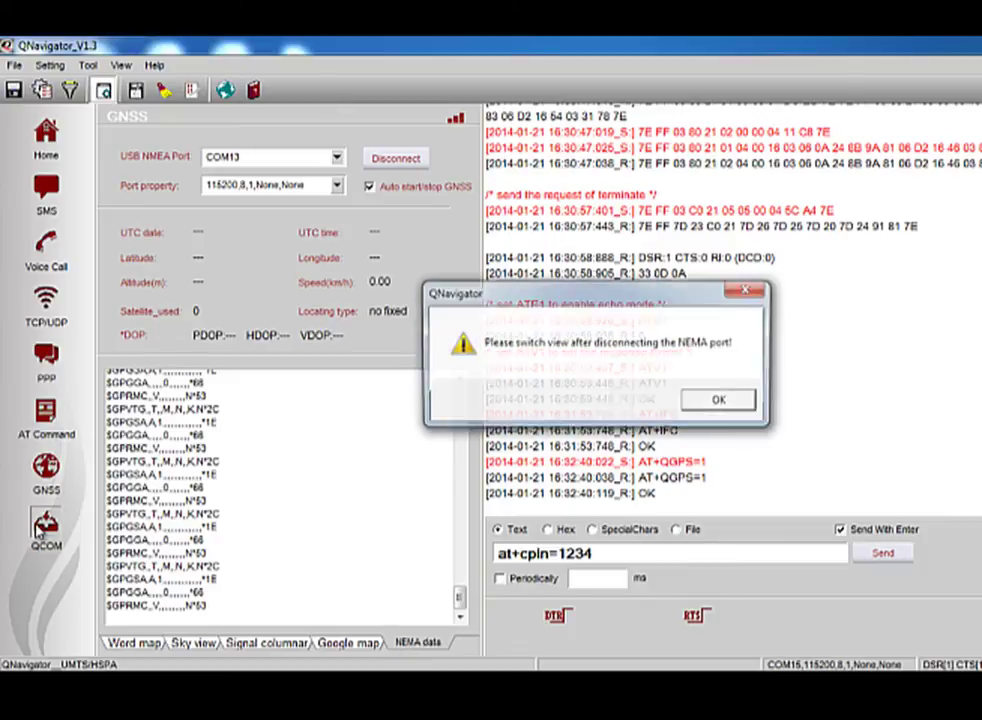
{"action": "left_click", "coordinate": [718, 401]}
{"action": "left_click", "coordinate": [415, 166]}
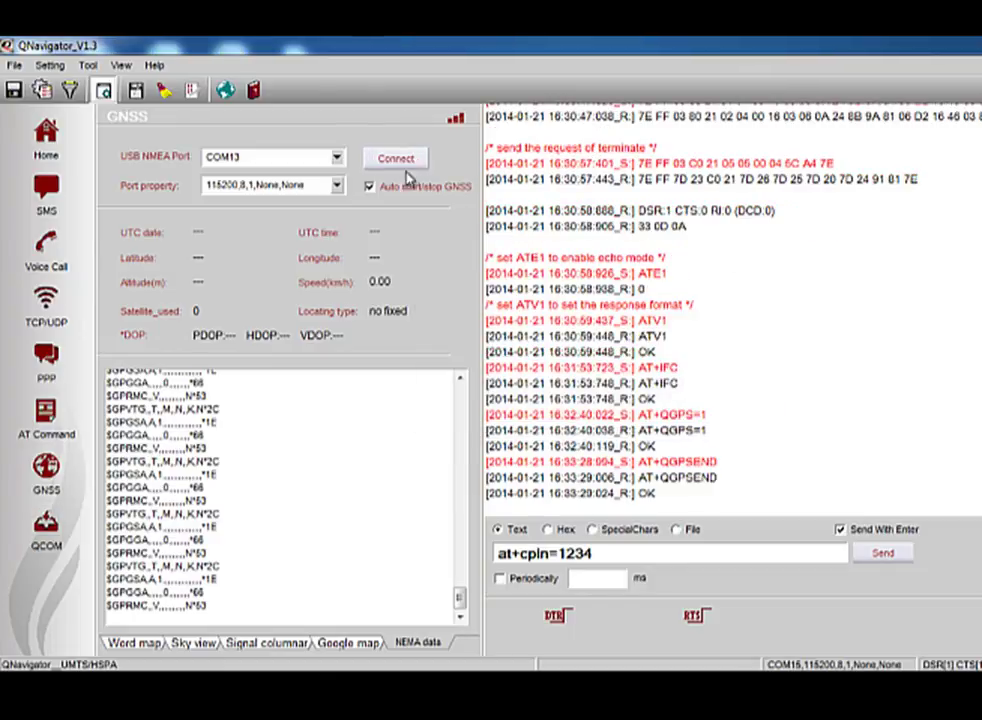
{"action": "left_click", "coordinate": [42, 533]}
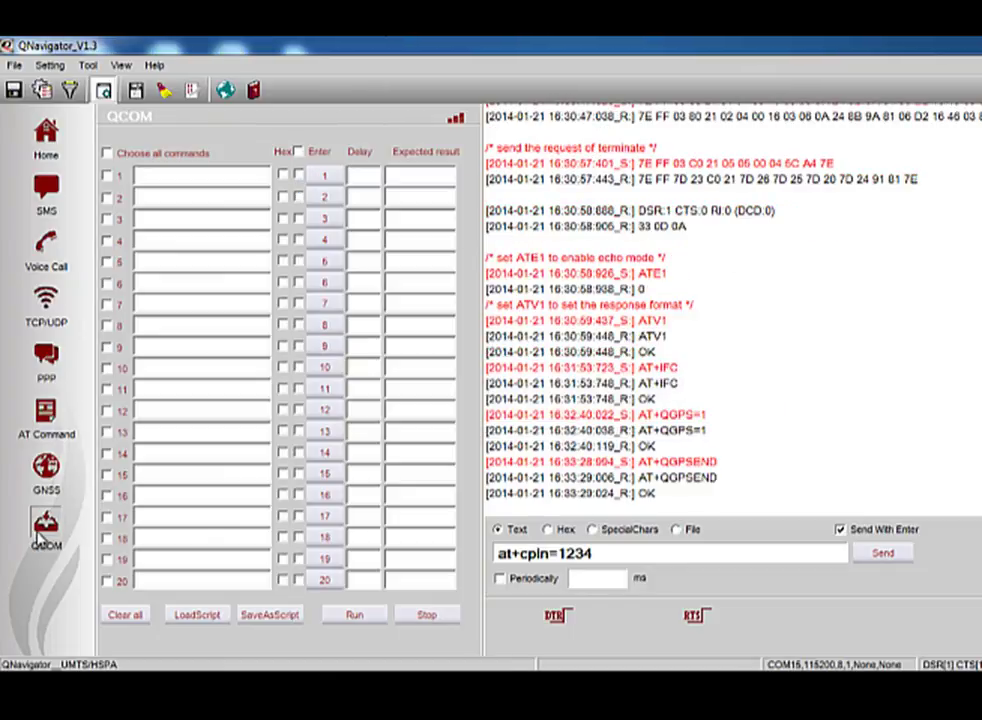
Step: Enter at+csq as QCOM command 1 with Enter enabled, send it alone and check its response in the log
{"action": "left_click", "coordinate": [198, 176]}
{"action": "type", "text": "a"}
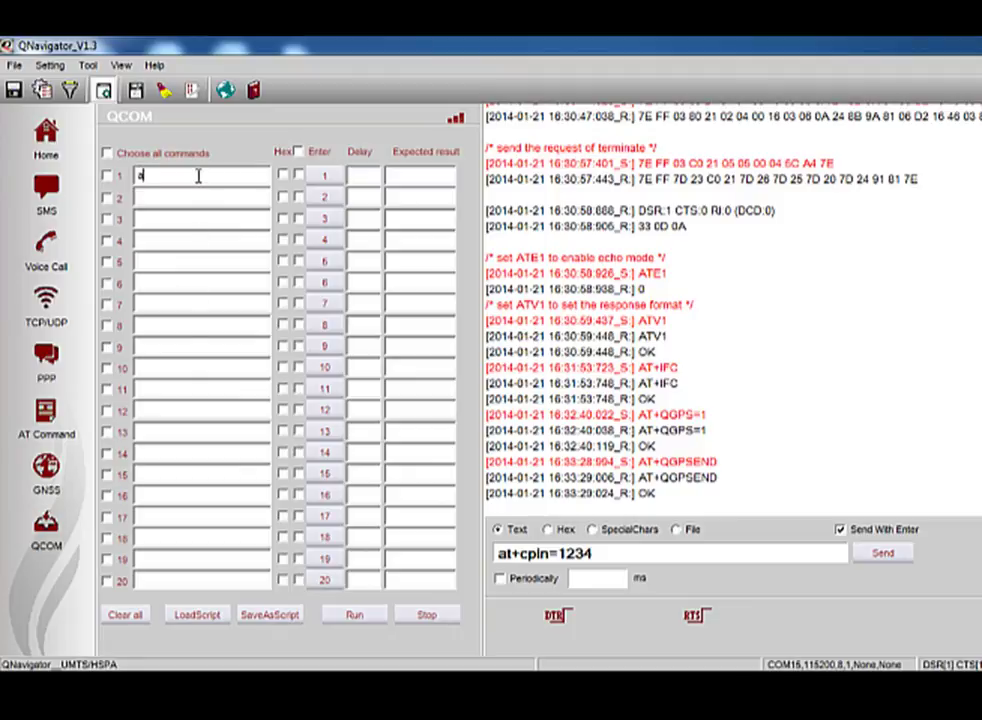
{"action": "type", "text": "t+csq"}
{"action": "left_click", "coordinate": [298, 175]}
{"action": "left_click", "coordinate": [332, 178]}
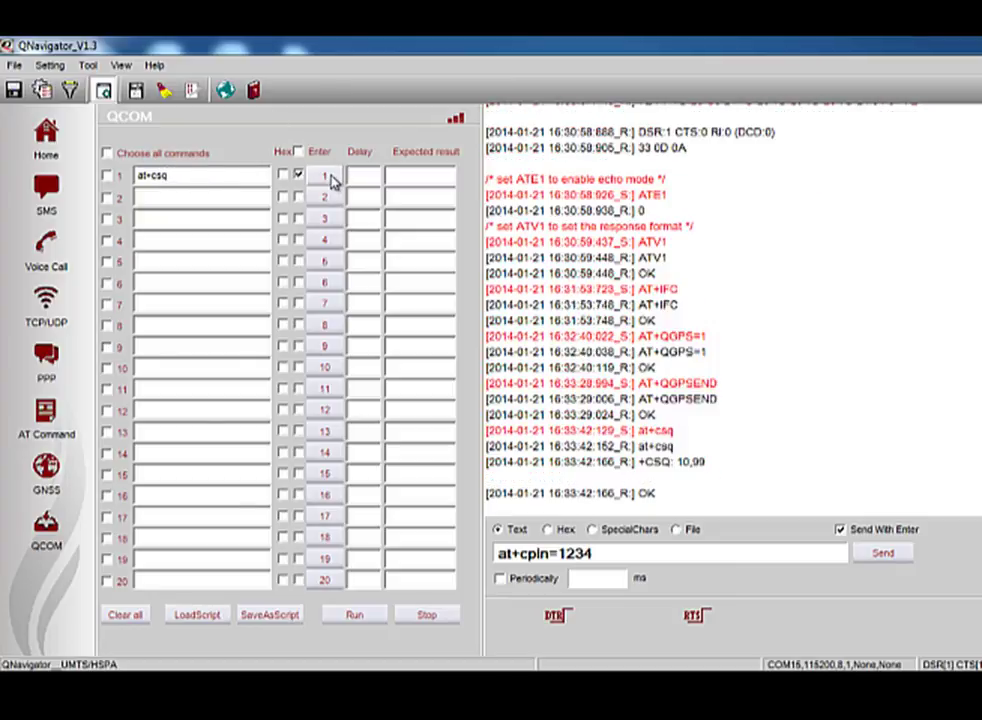
{"action": "left_click_drag", "start_coordinate": [686, 498], "coordinate": [488, 447]}
{"action": "left_click", "coordinate": [680, 488]}
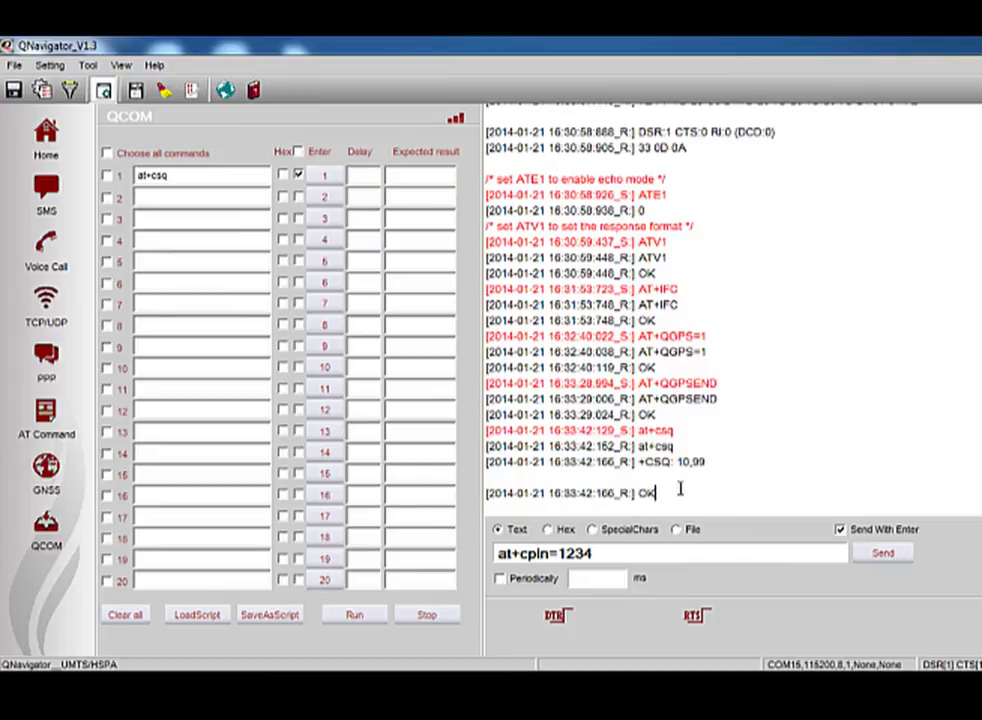